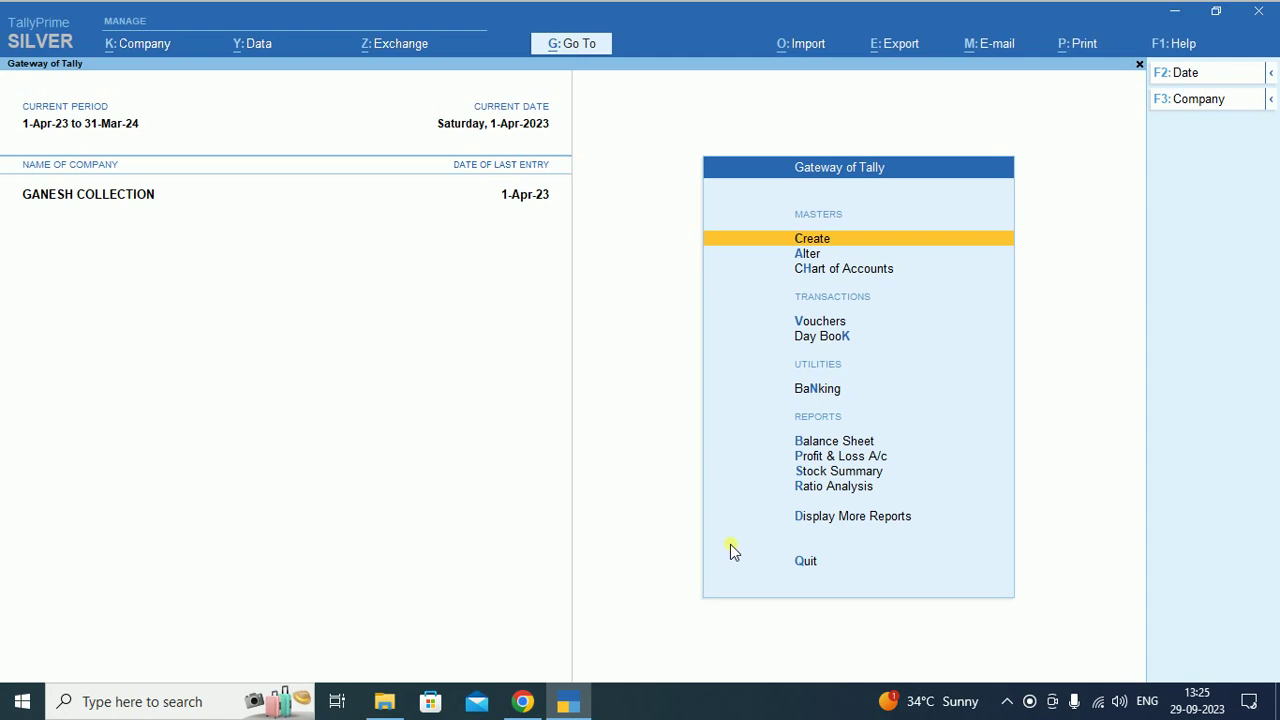
- Start a new purchase voucher for GANESH COLLECTION
key(Down)
key(Down)
key(Down)
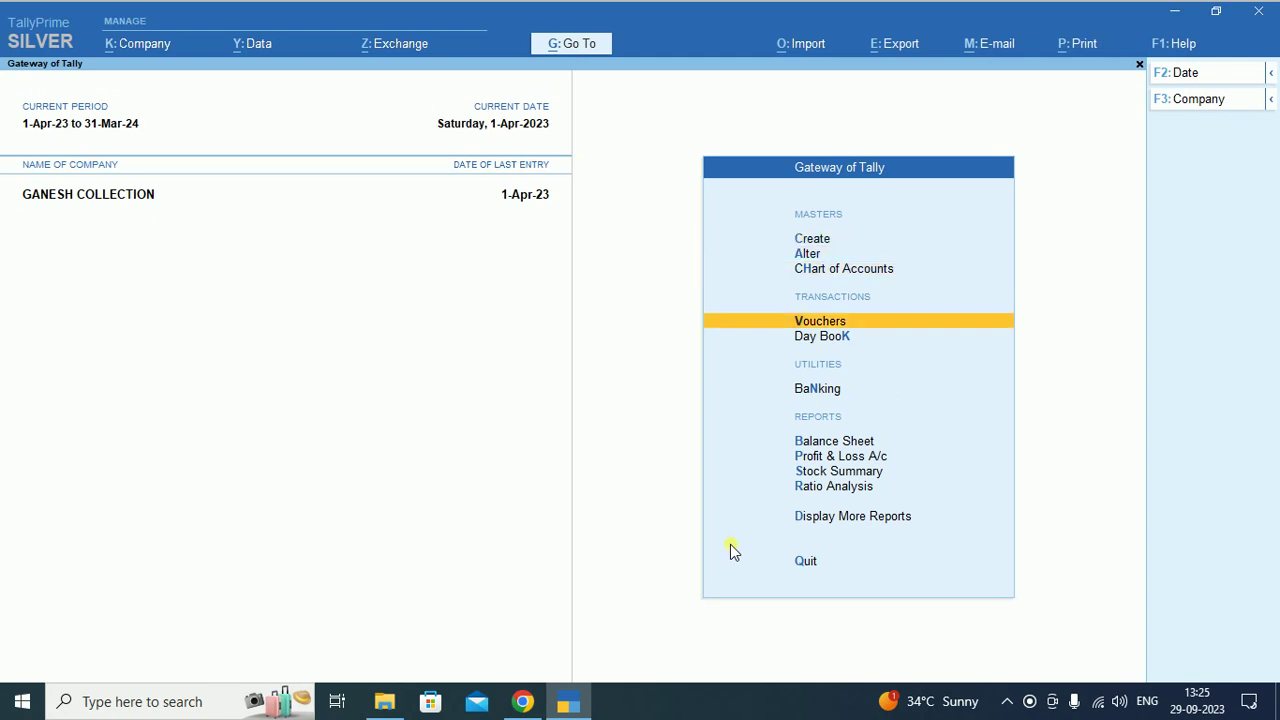
key(Return)
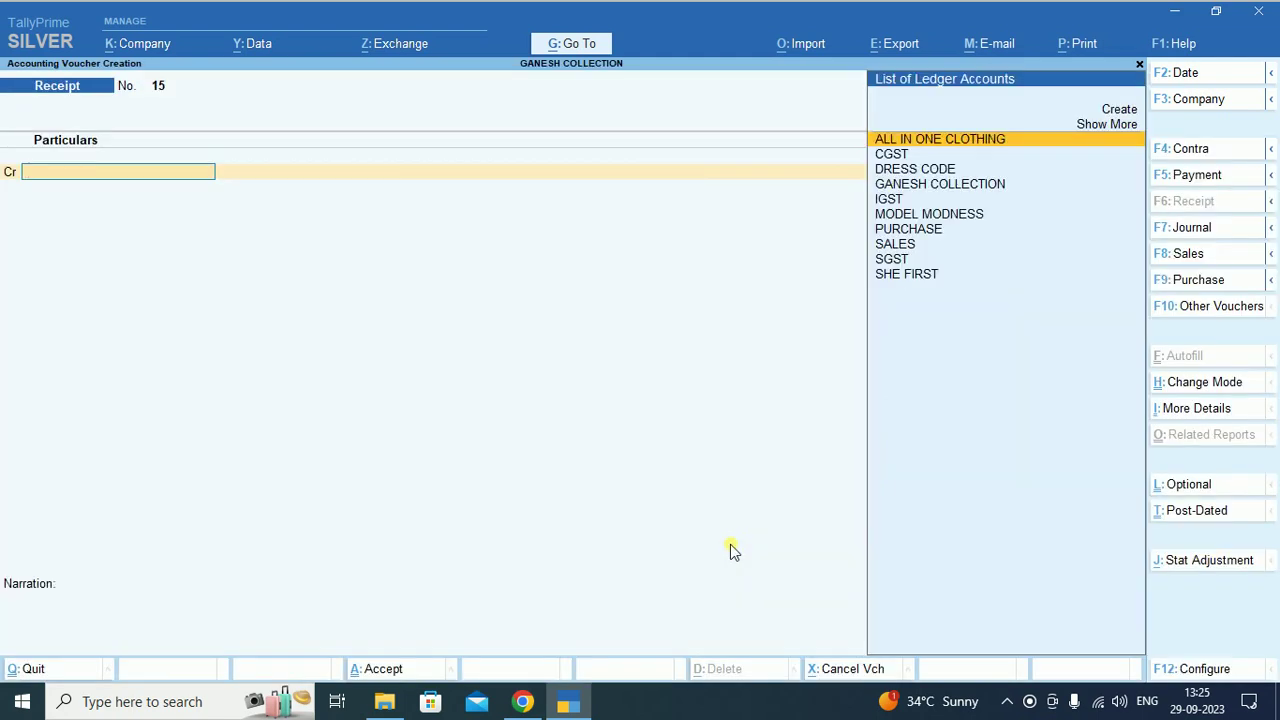
key(F9)
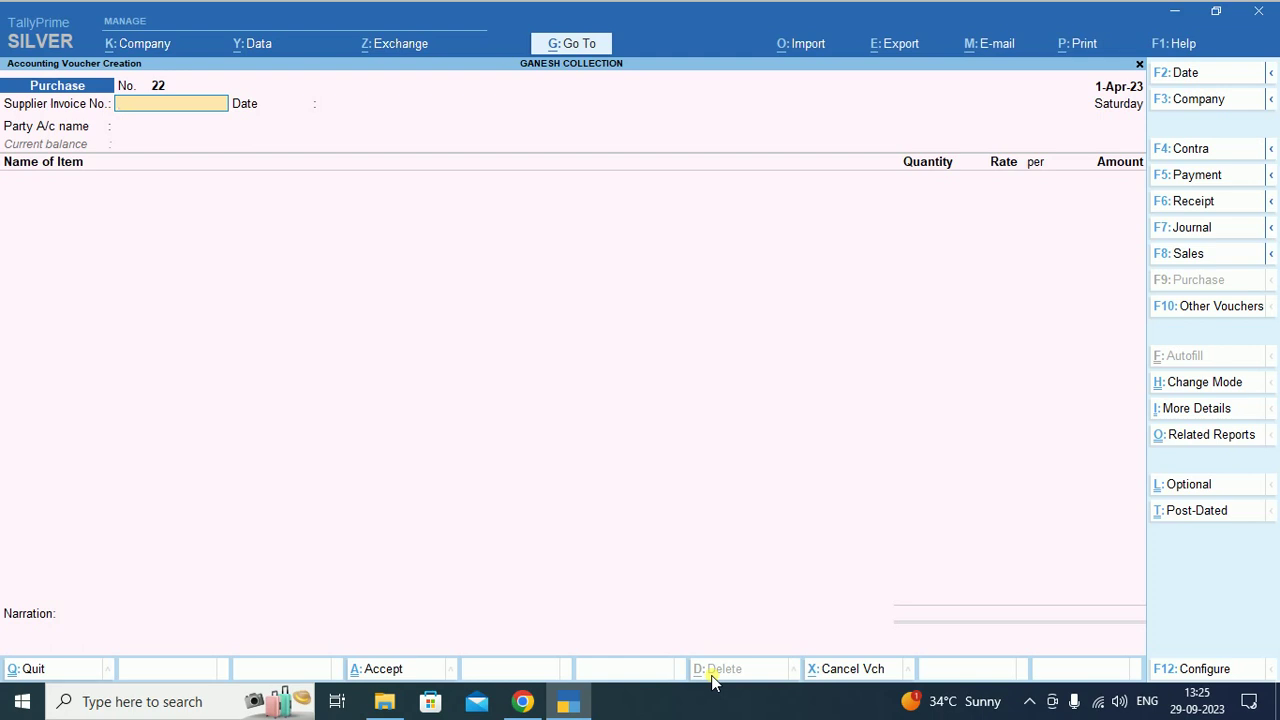
- Enter supplier invoice number 100 with the invoice date 1-Apr-23
text(100)
key(Return)
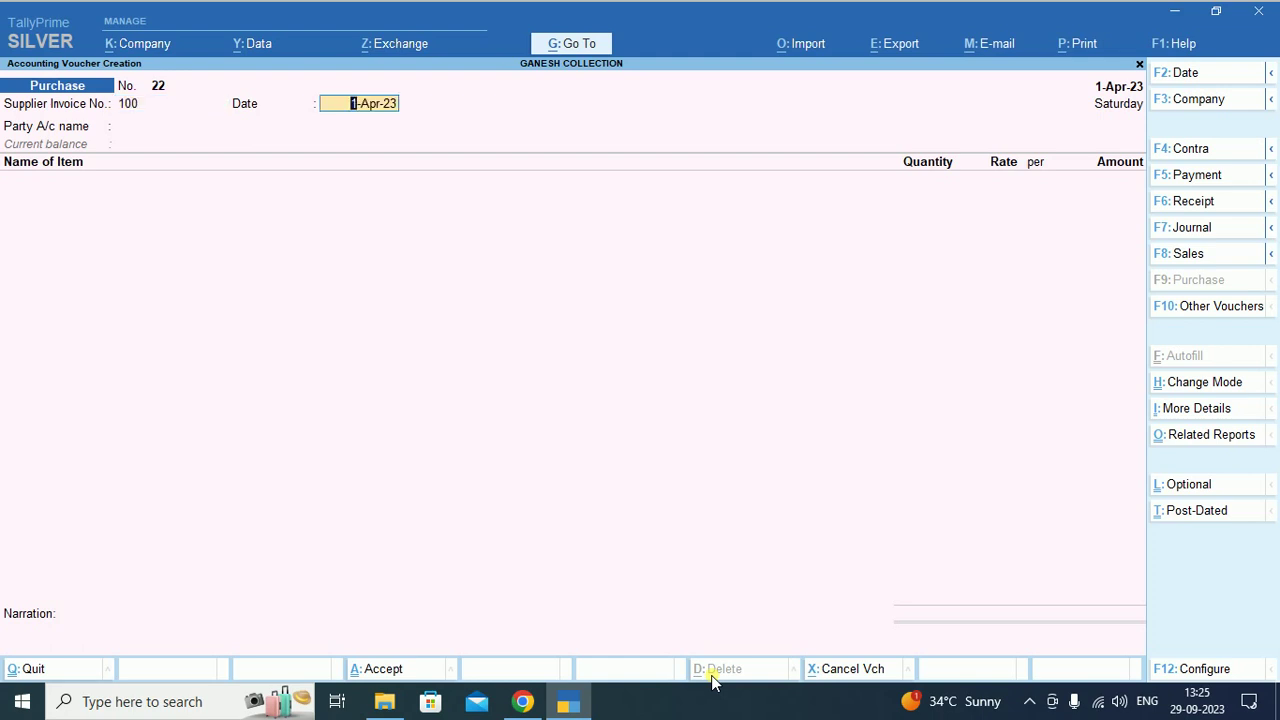
key(Return)
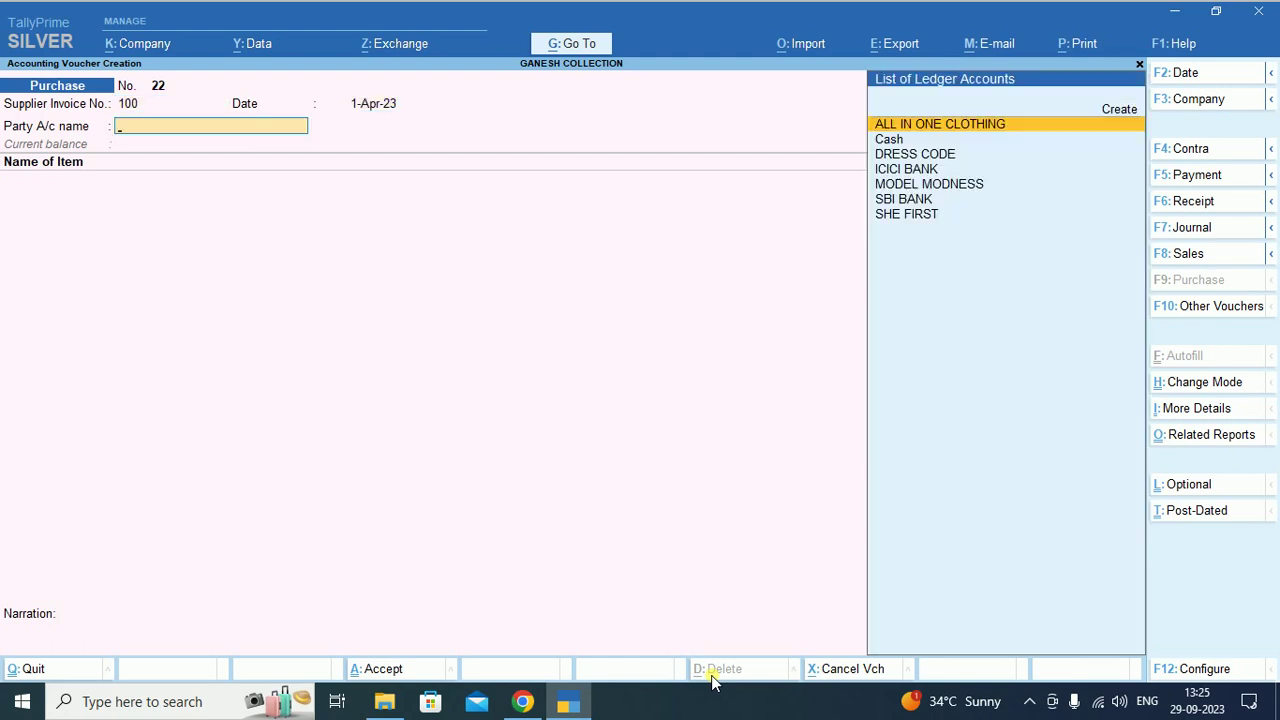
- Choose DRESS CODE as the party account and leave its receipt, order and import details blank
key(Down)
key(Down)
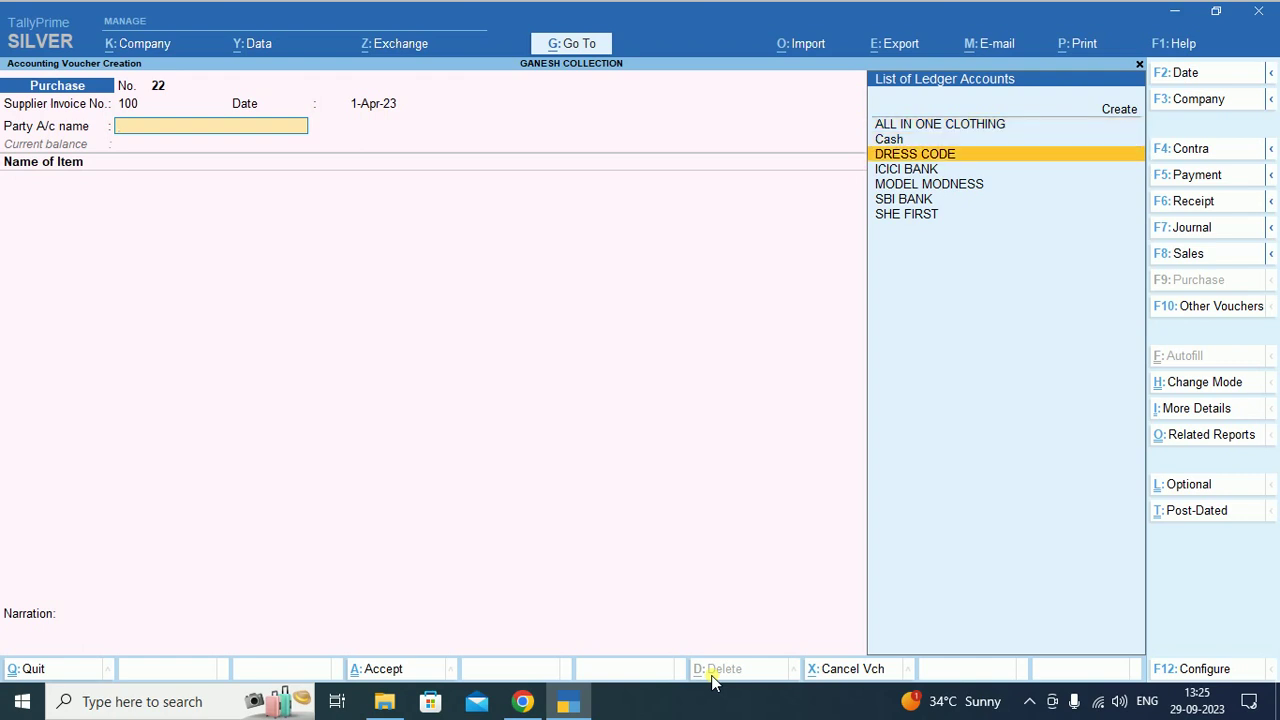
key(Return)
key(Return)
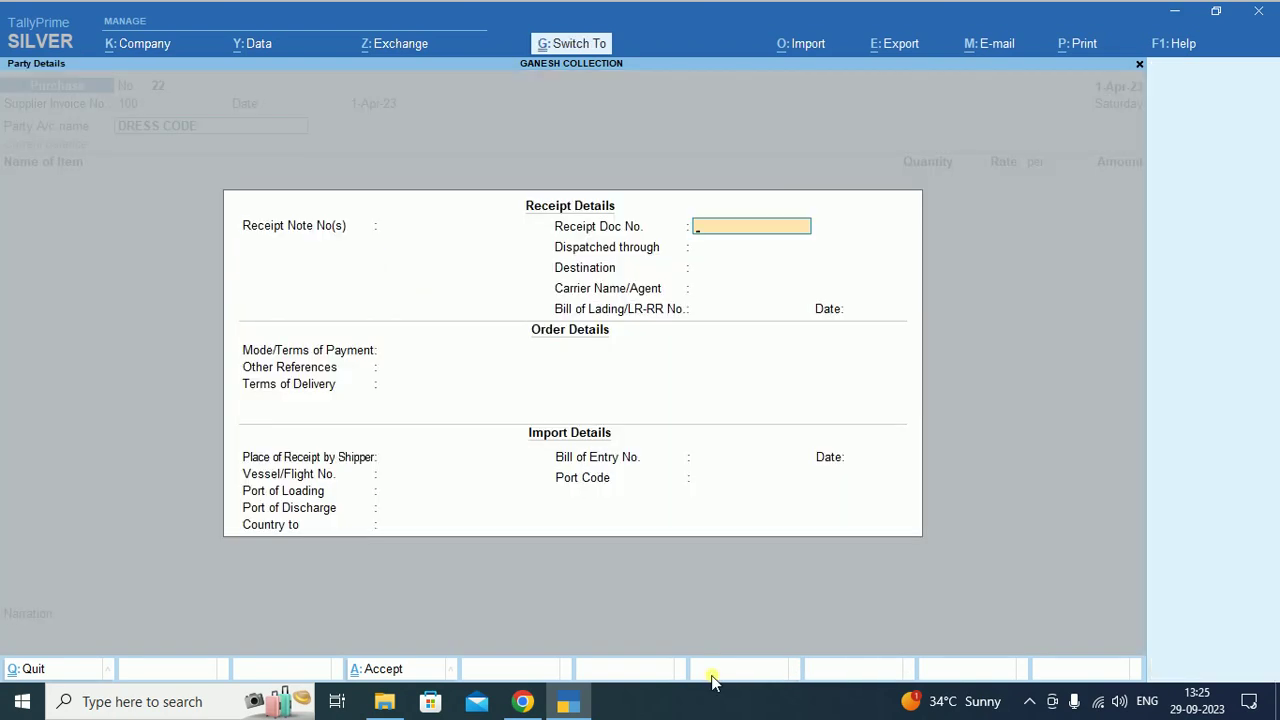
key(Escape)
key(ctrl+a)
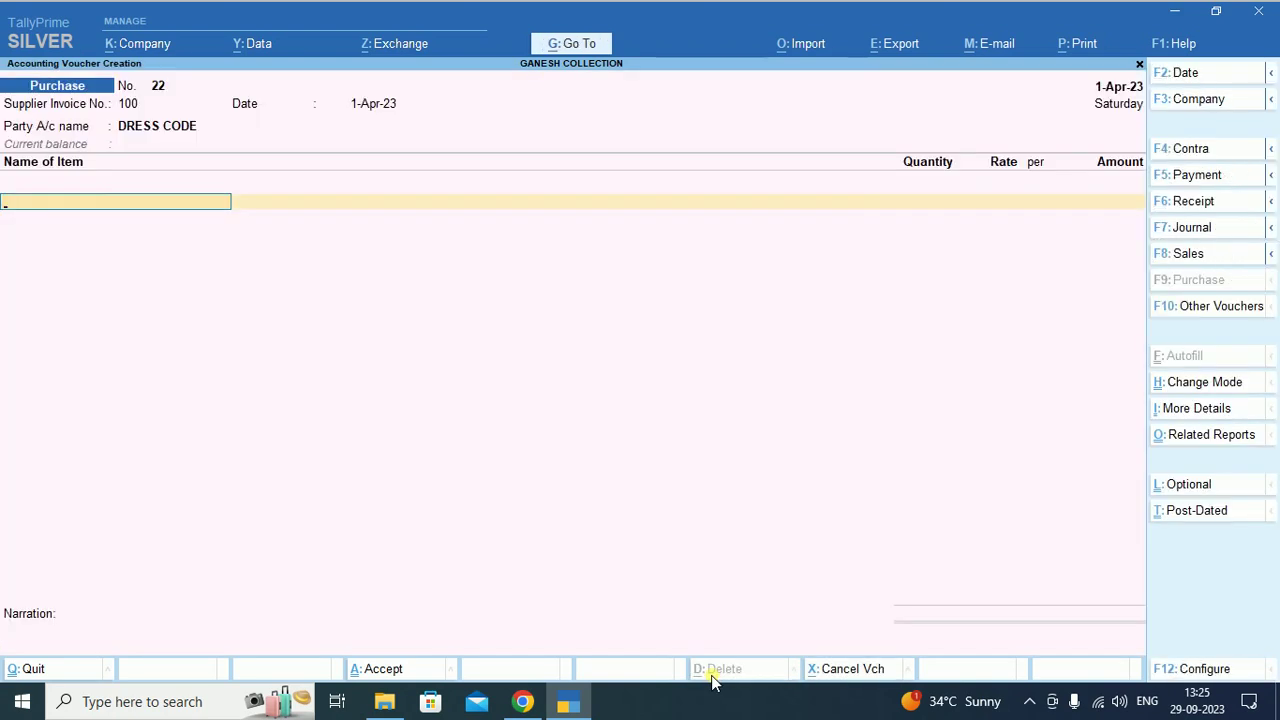
- Add the stock item Dress with quantity 100 PCS at rate 200, allocated to the PURCHASE ledger
text(D)
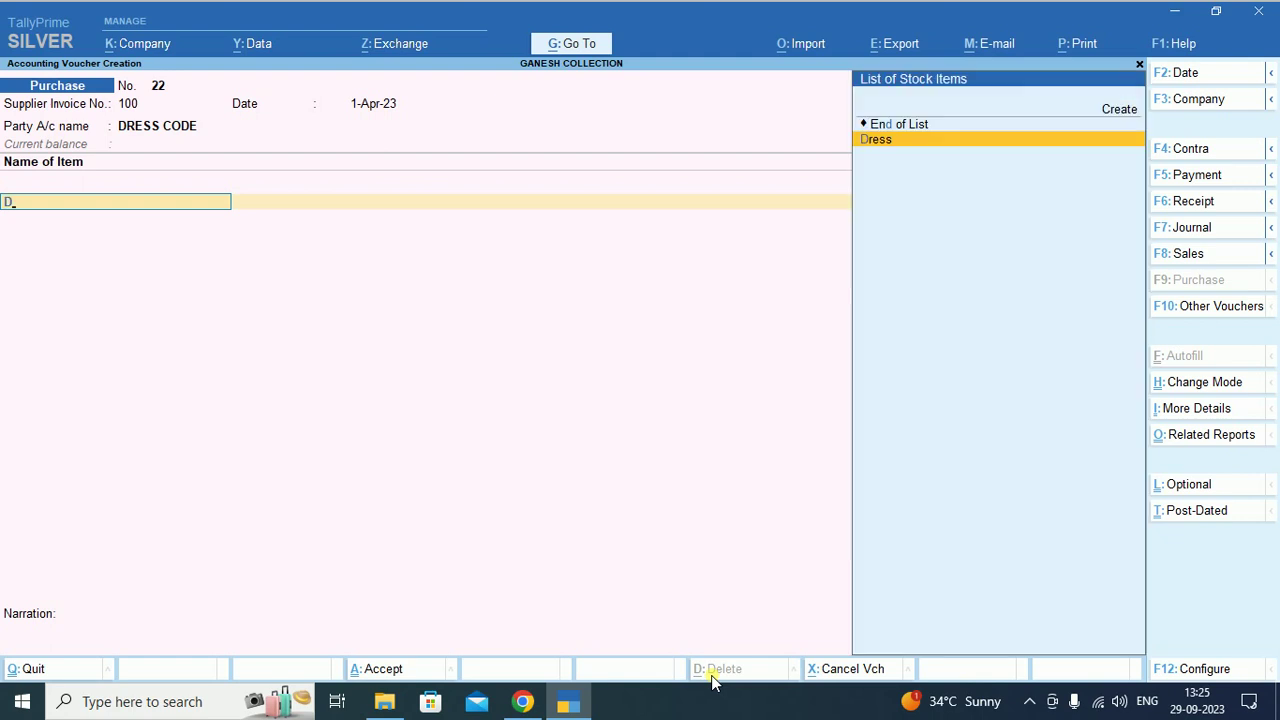
key(Return)
text(100)
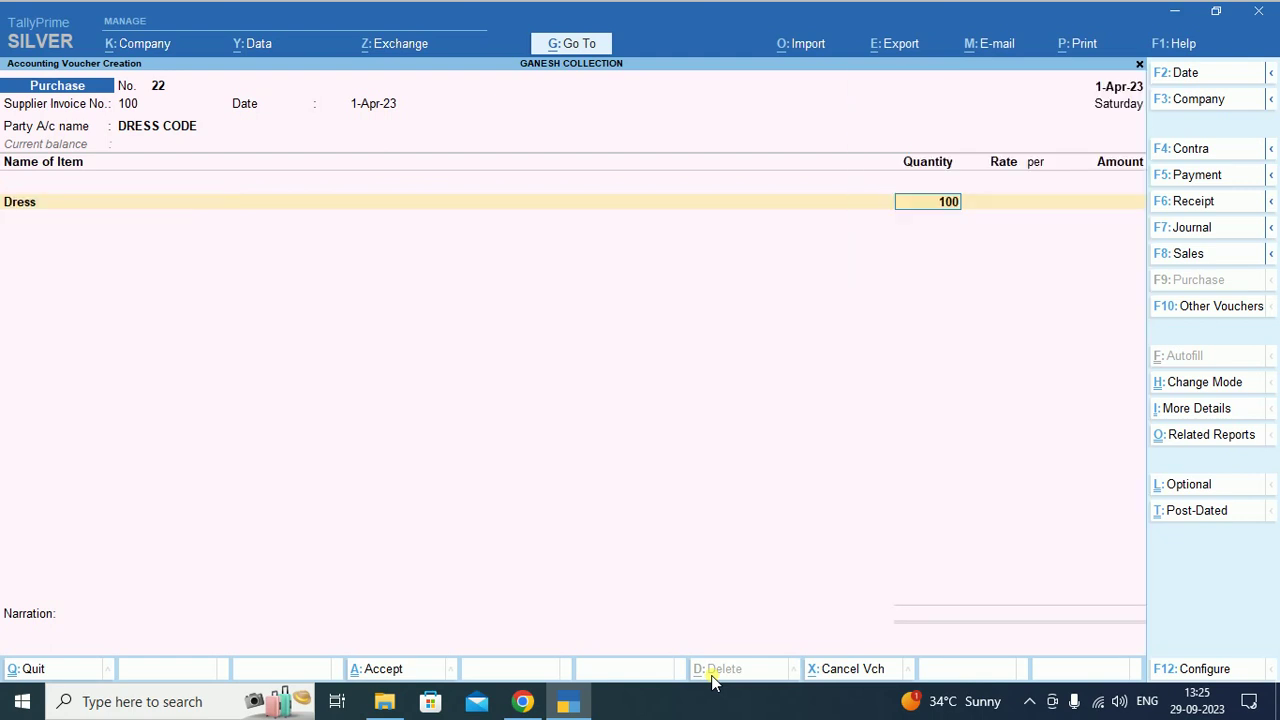
key(Return)
text(200)
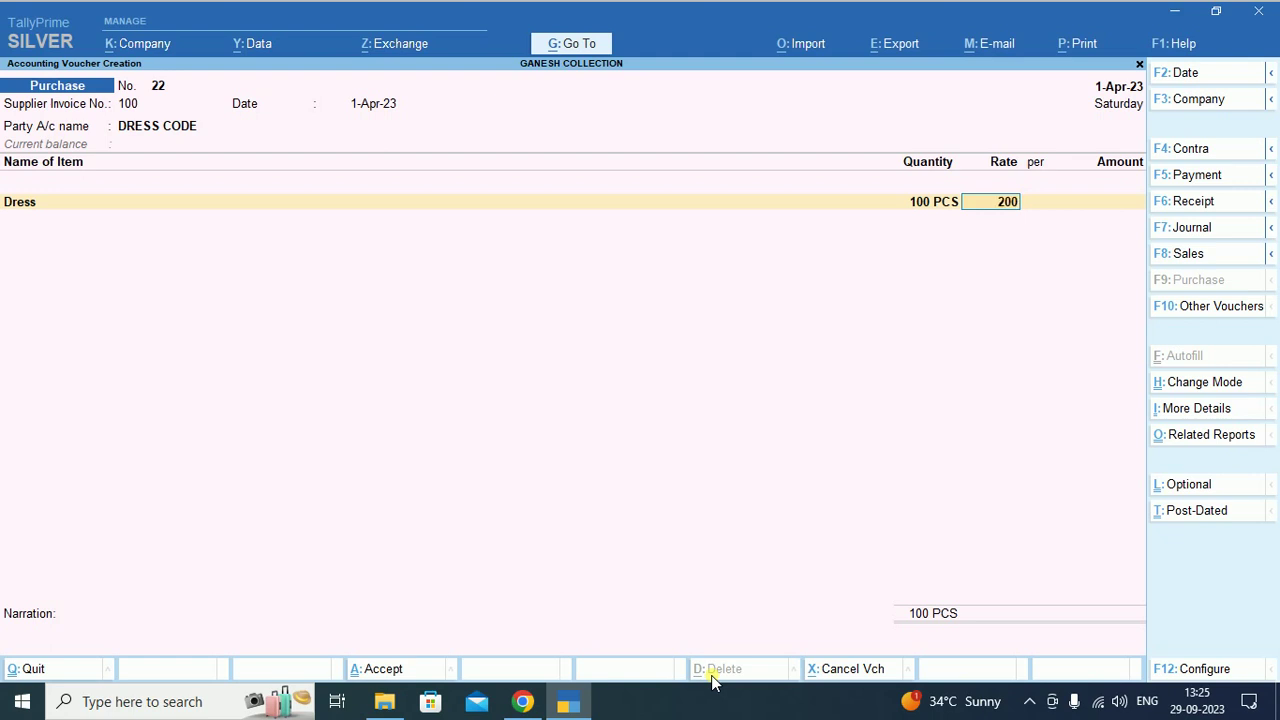
key(Return)
key(Return)
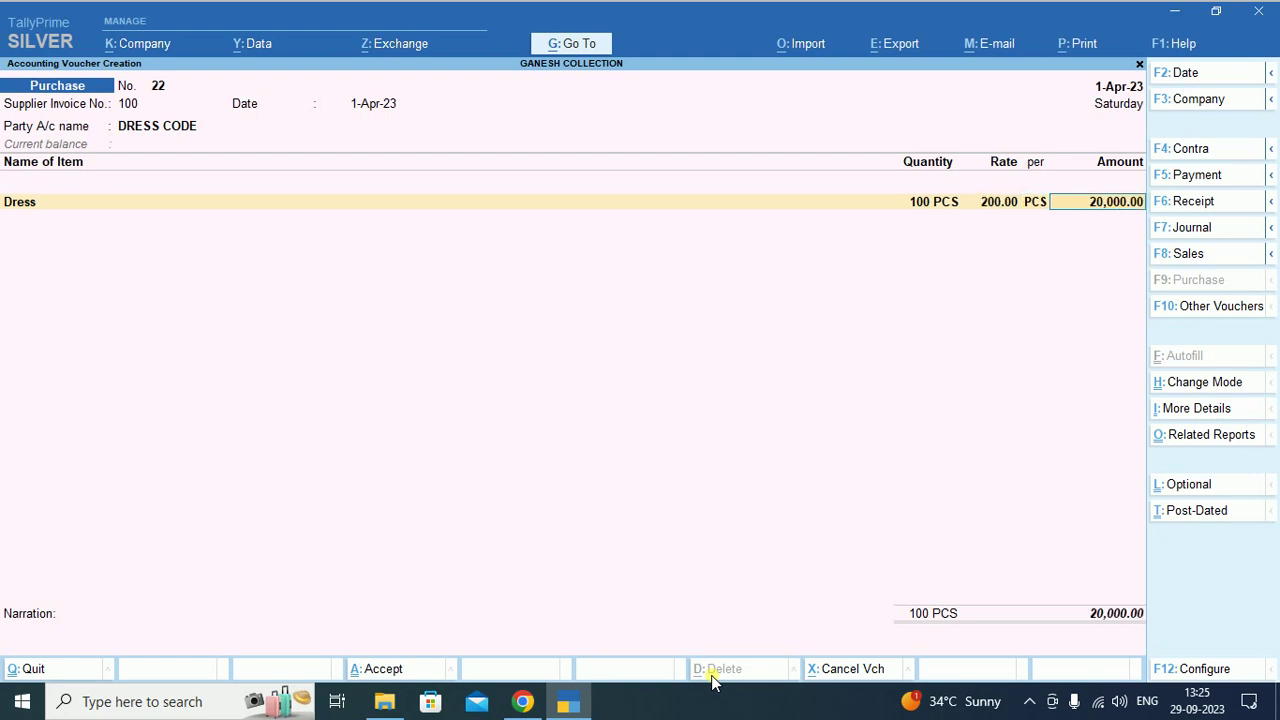
key(Return)
key(Return)
key(Return)
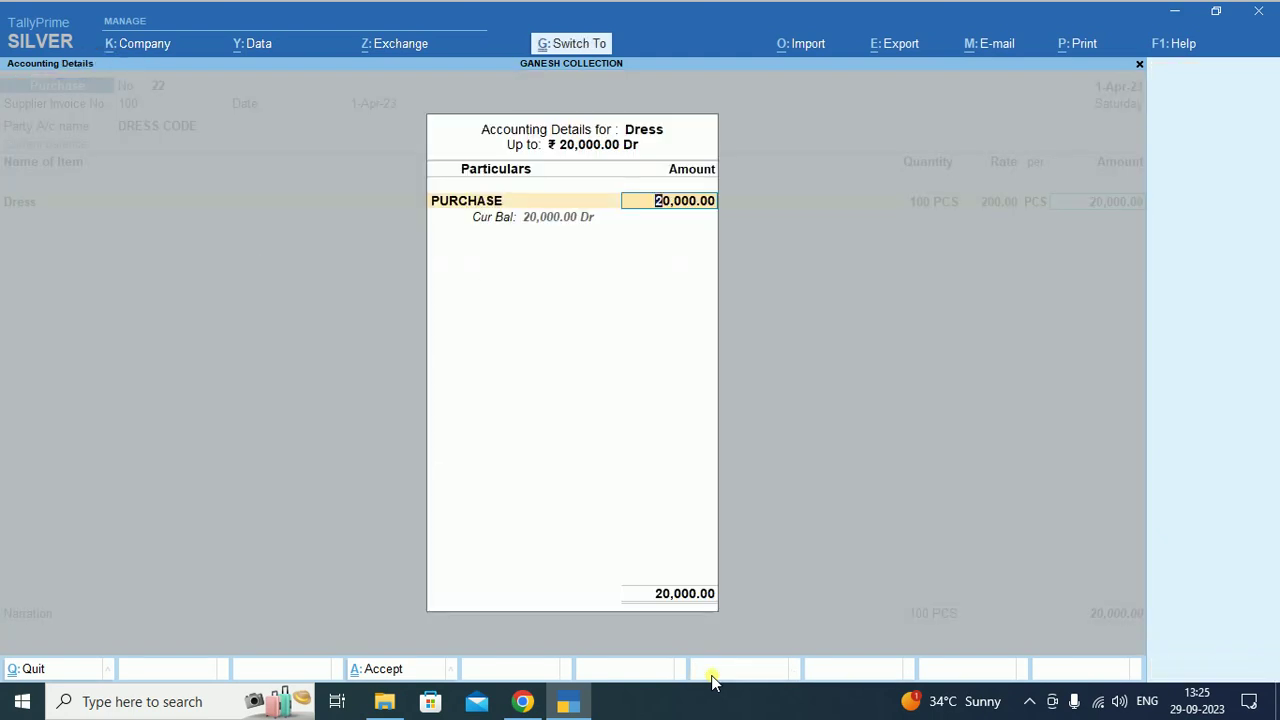
key(ctrl+a)
- Add the stock item Frock with quantity 100 PCS at rate 300 and accept its accounting details
text(F)
key(Return)
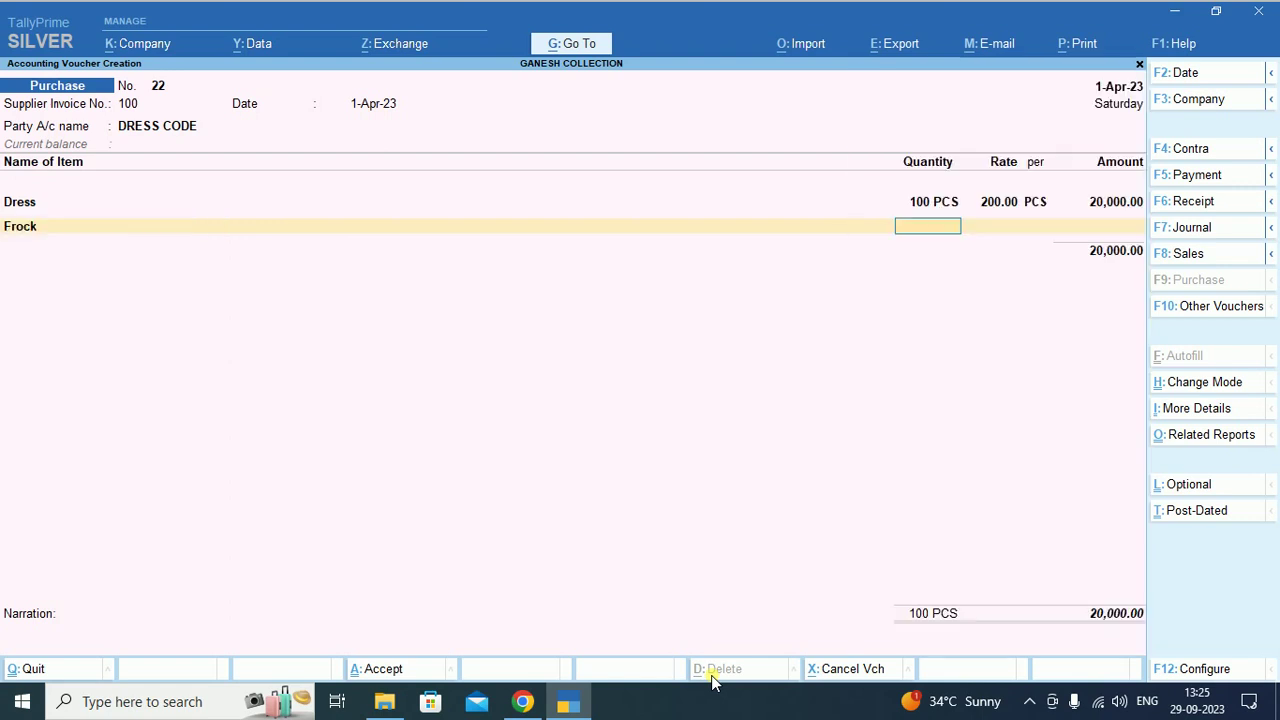
text(100)
key(Return)
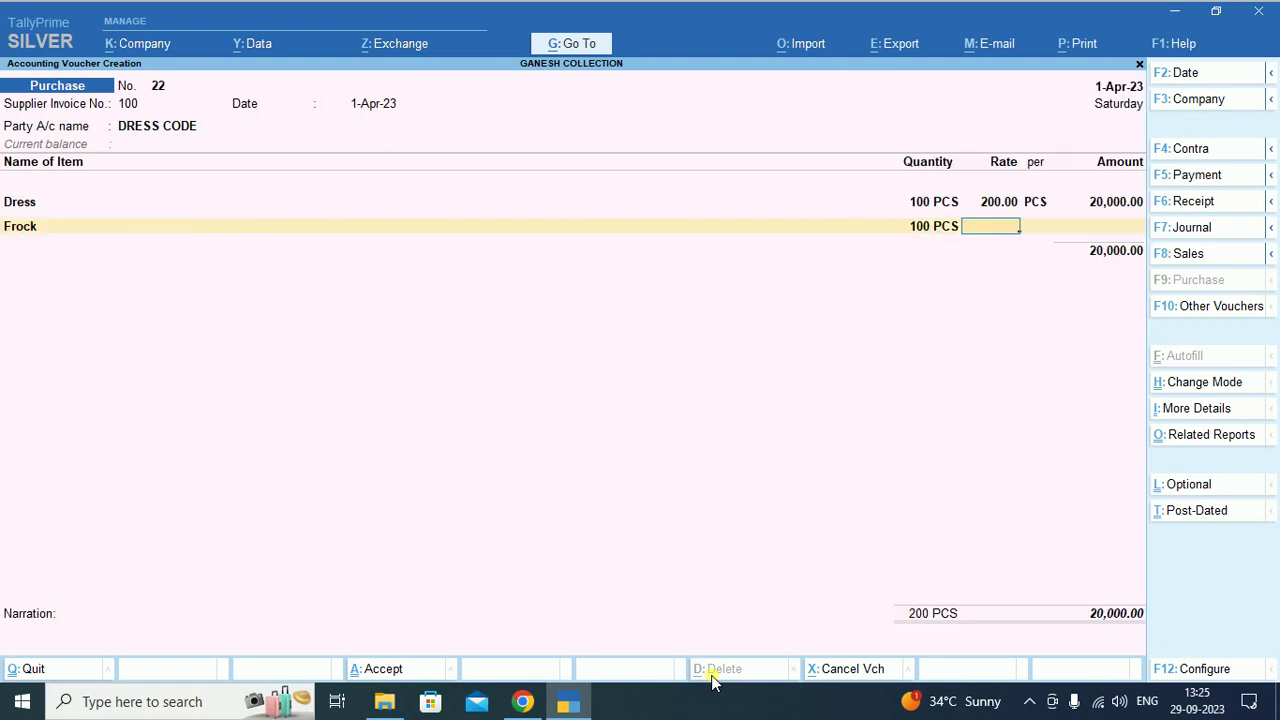
text(300)
key(Return)
key(Return)
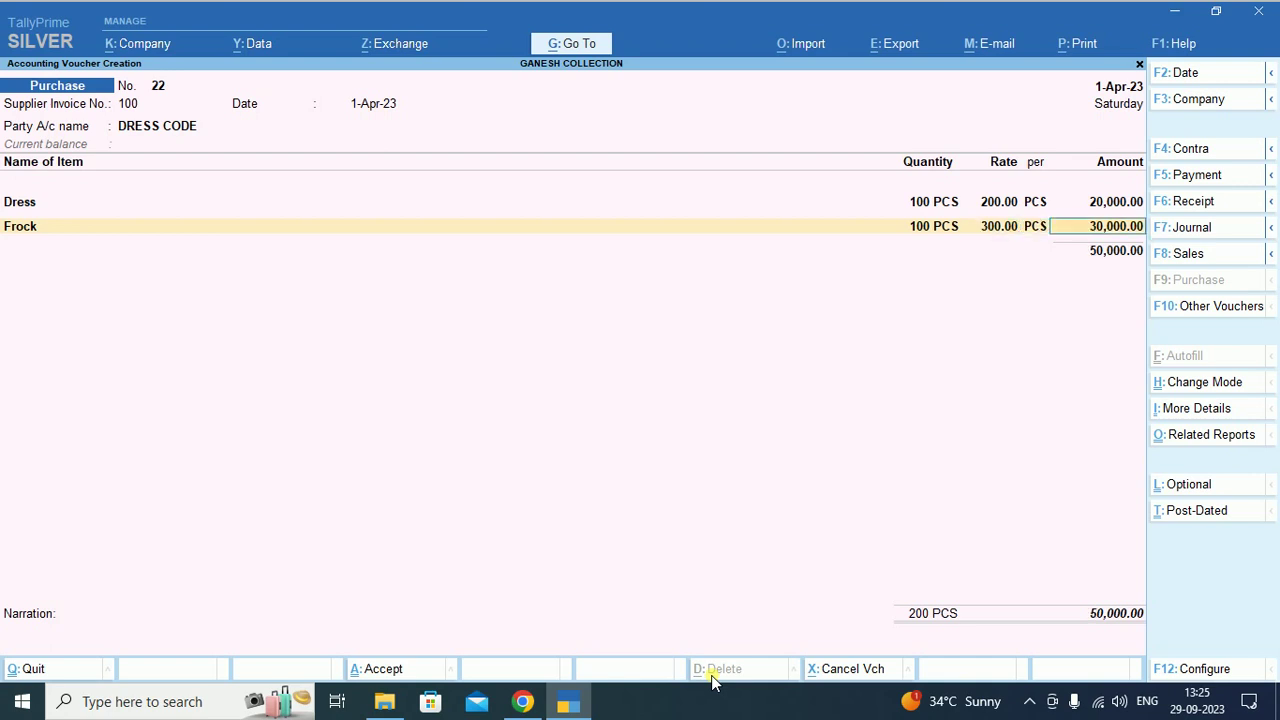
key(Return)
key(ctrl+a)
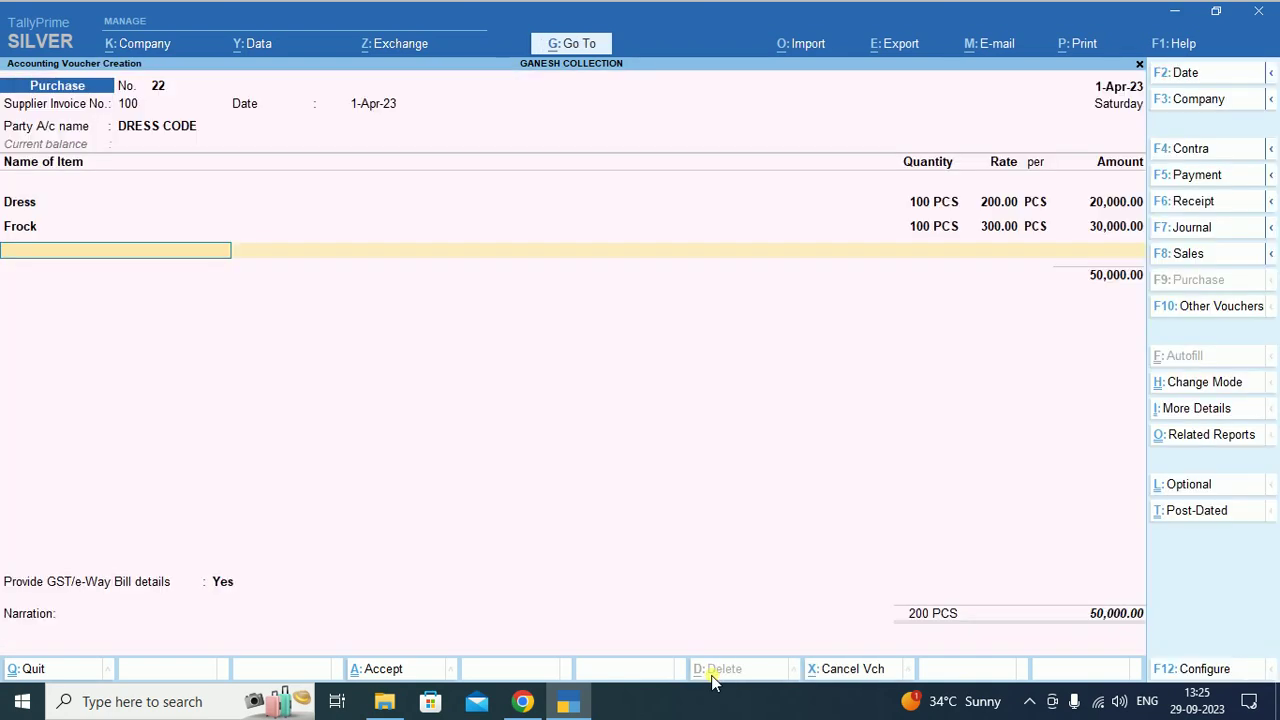
- Add the stock item Legging with quantity 100 PCS at rate 200, allocated to the PURCHASE ledger
text(l)
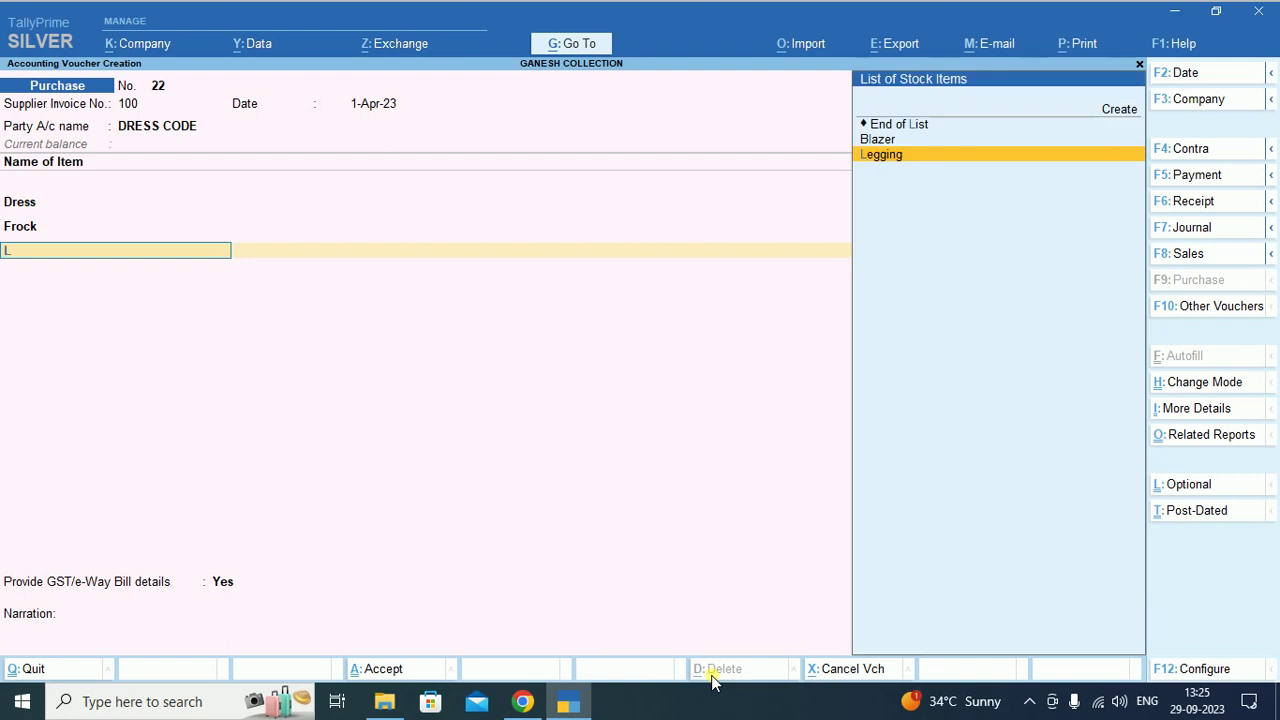
key(Return)
text(100)
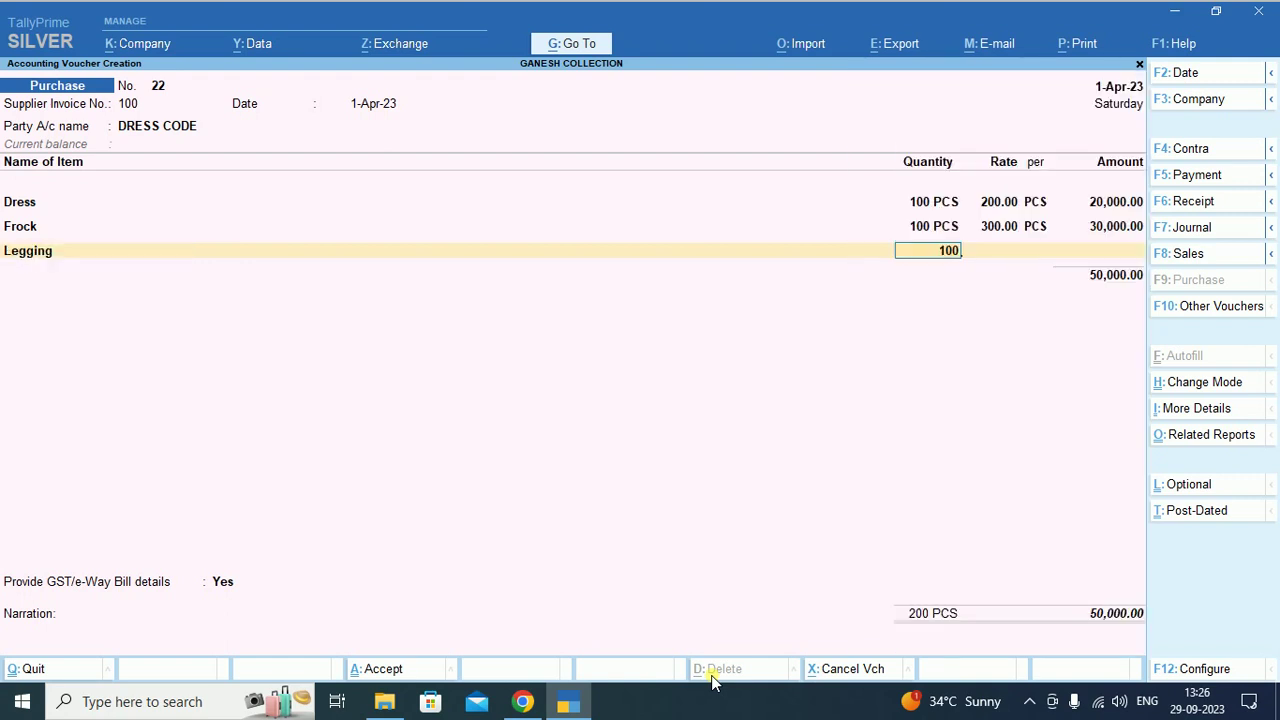
key(Return)
text(200)
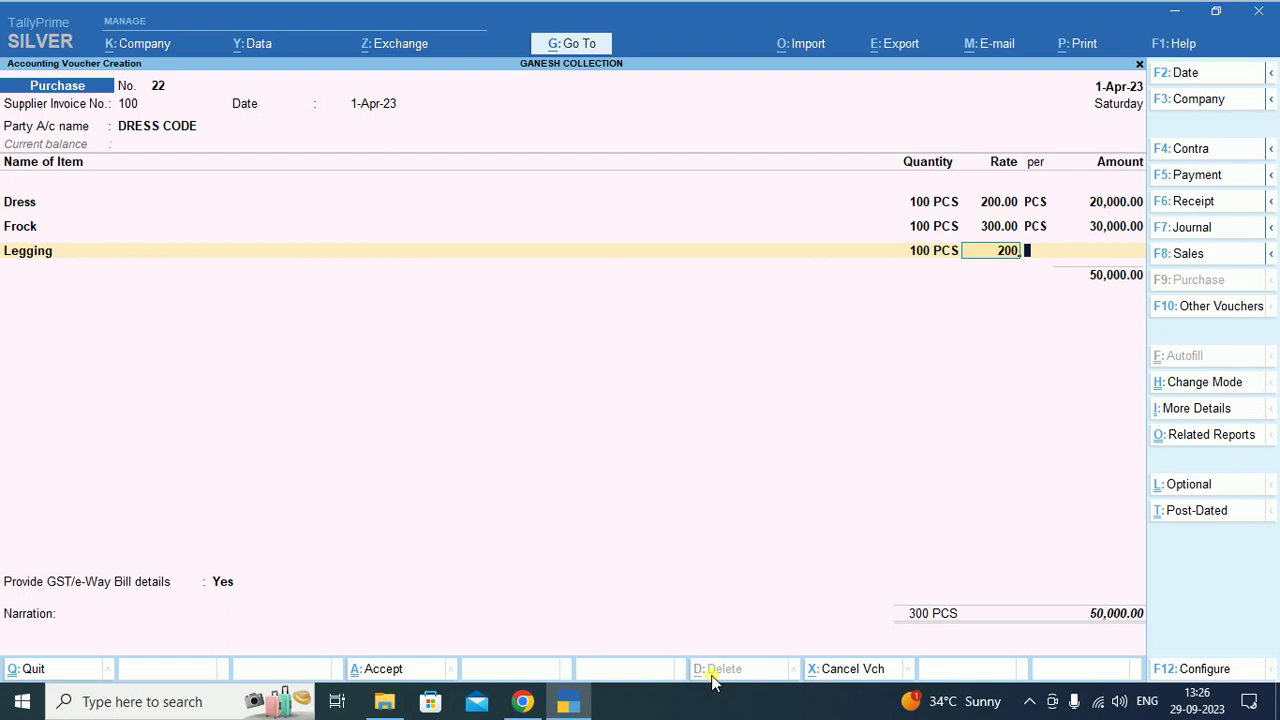
key(Return)
key(Return)
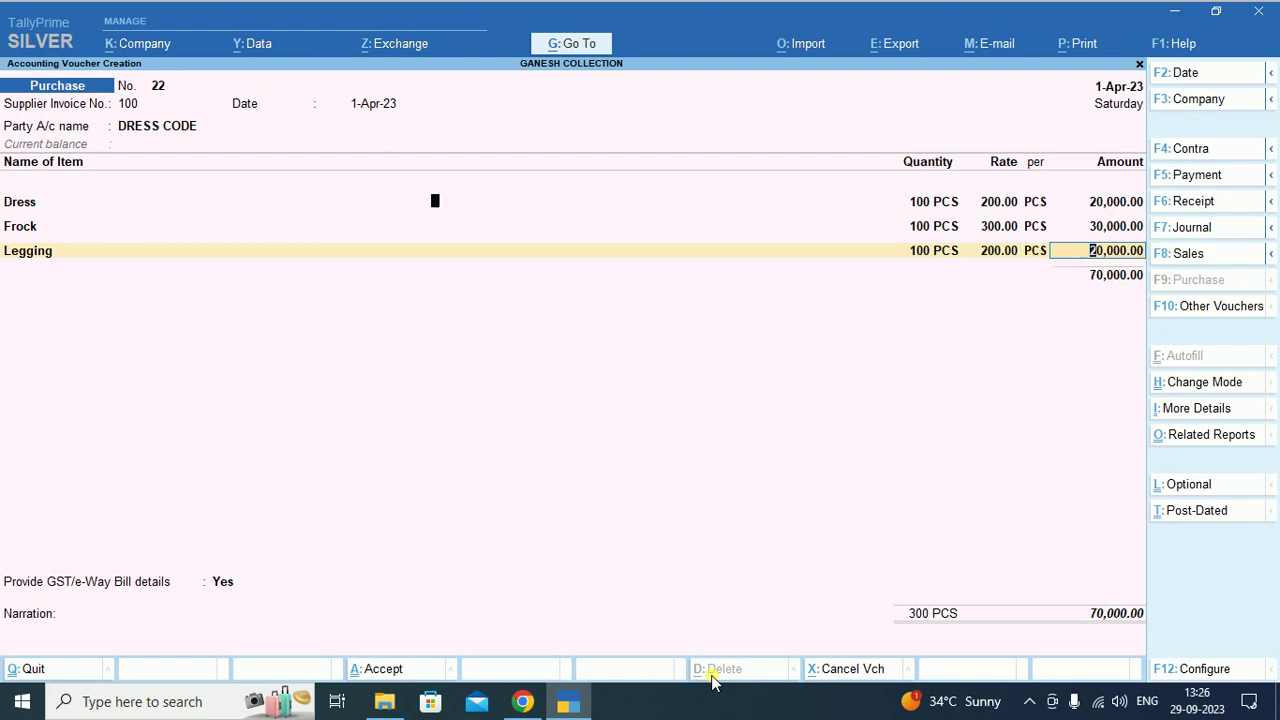
key(Return)
key(Return)
key(ctrl+a)
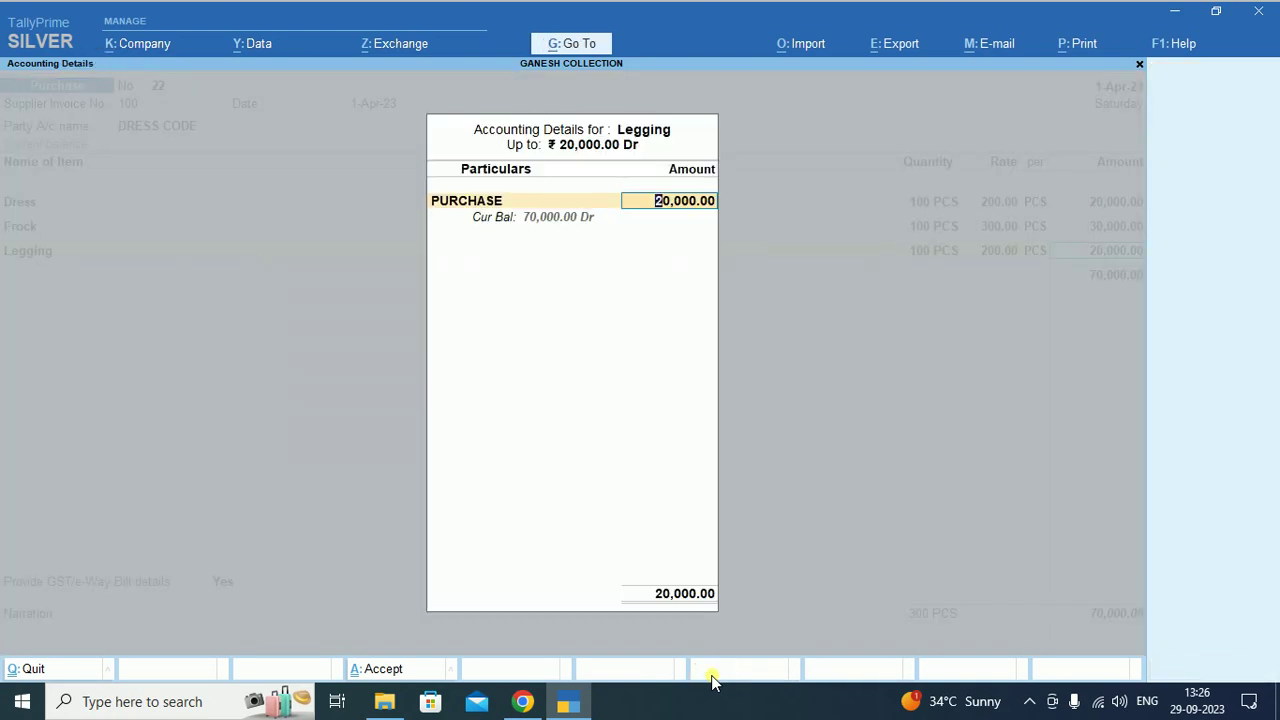
key(ctrl+a)
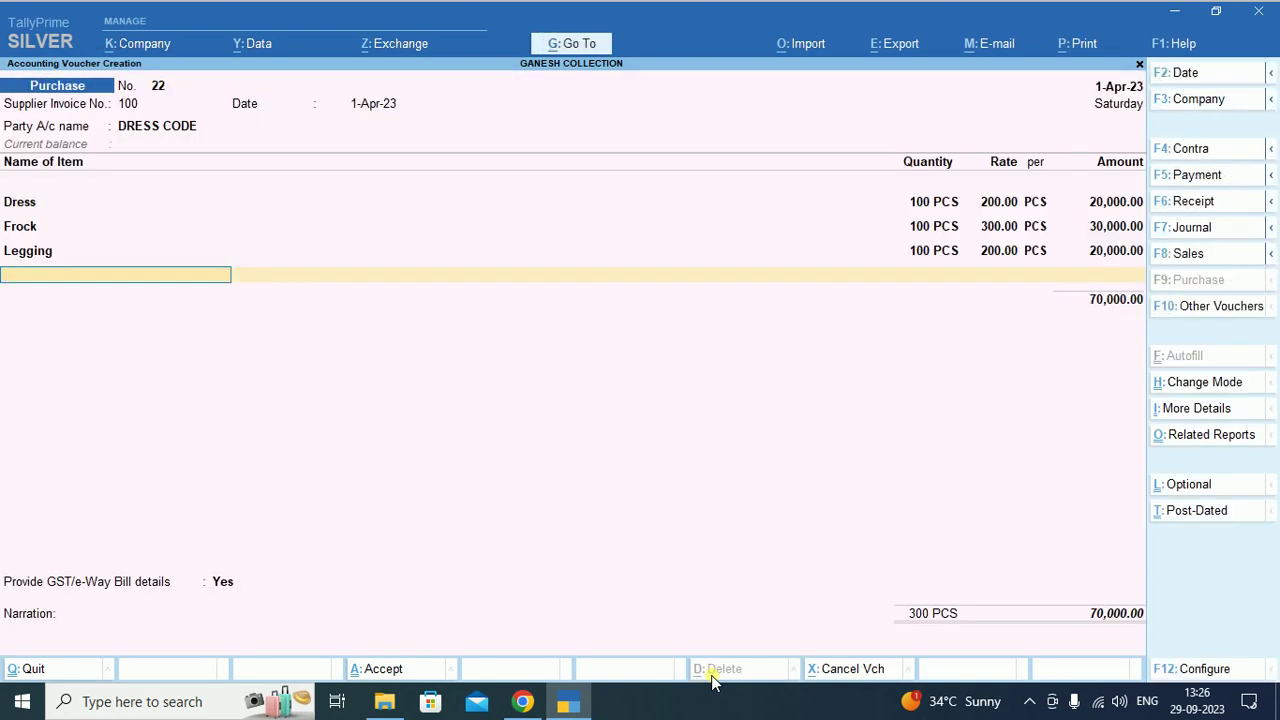
- Add the stock item Blazer with quantity 100 PCS at rate 400, allocated to the PURCHASE ledger
text(B)
key(Return)
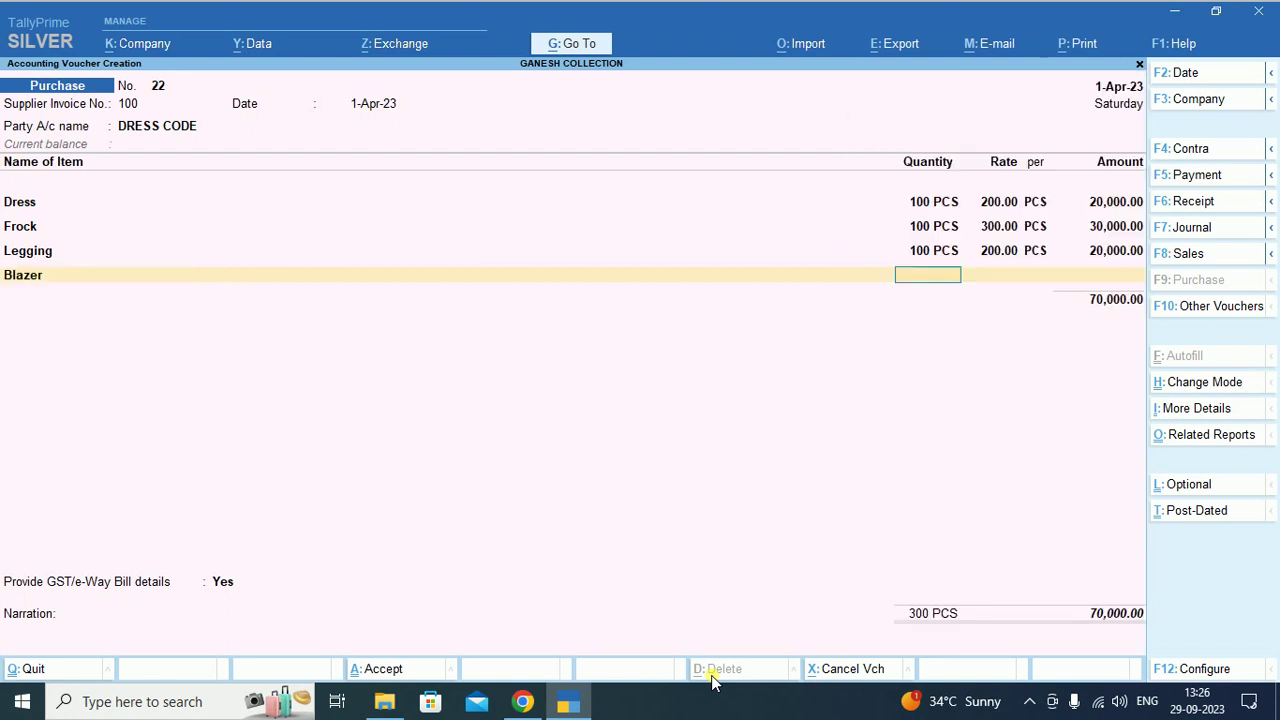
text(100)
key(Return)
text(400)
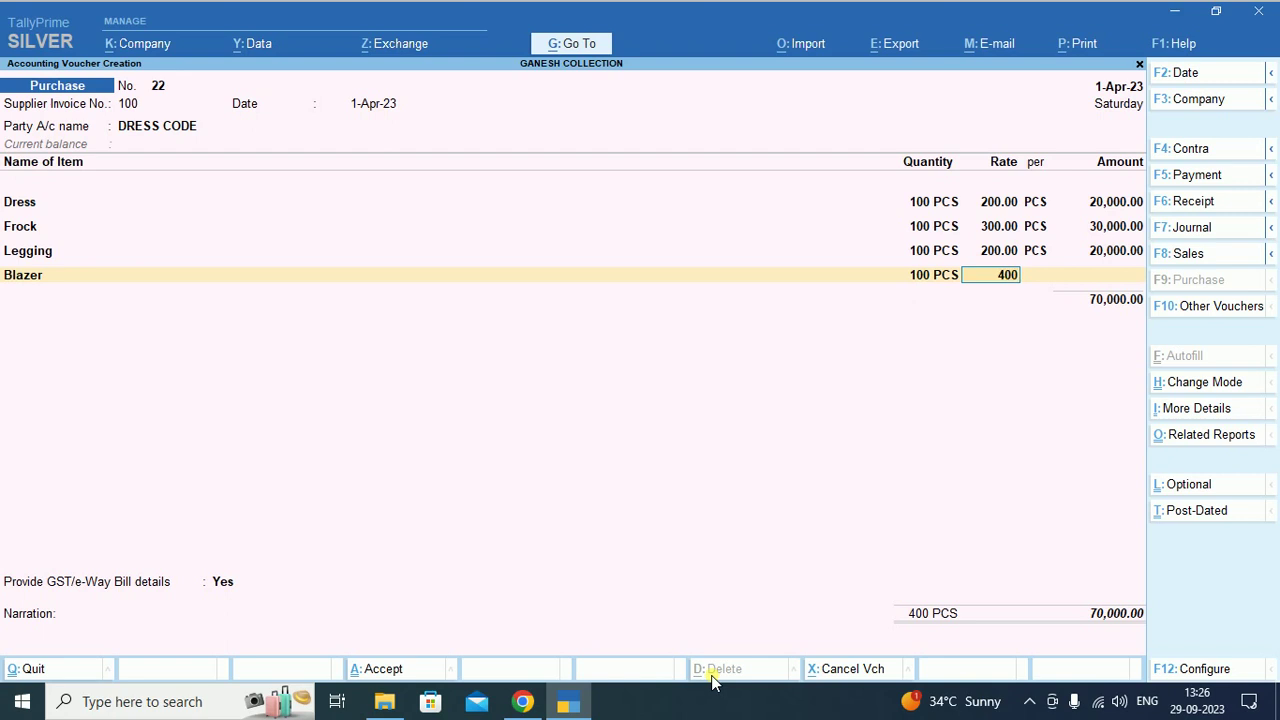
key(Return)
key(Return)
key(Return)
key(Return)
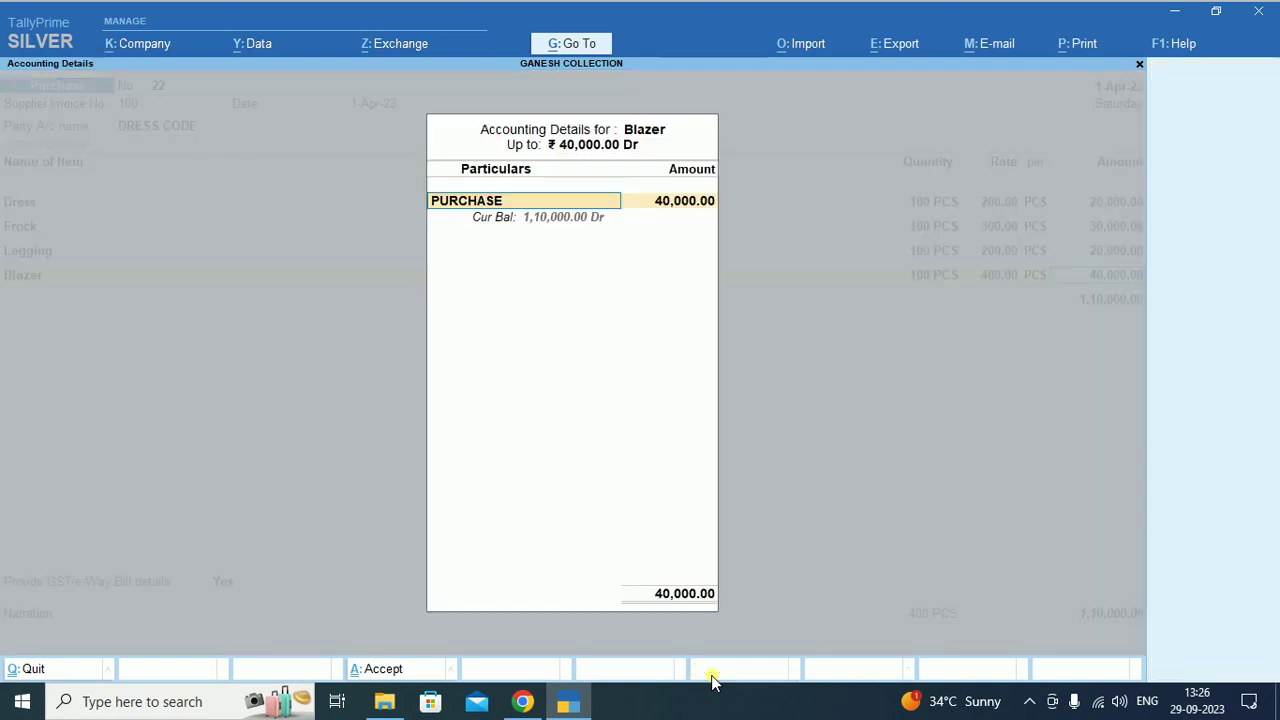
key(Return)
key(Return)
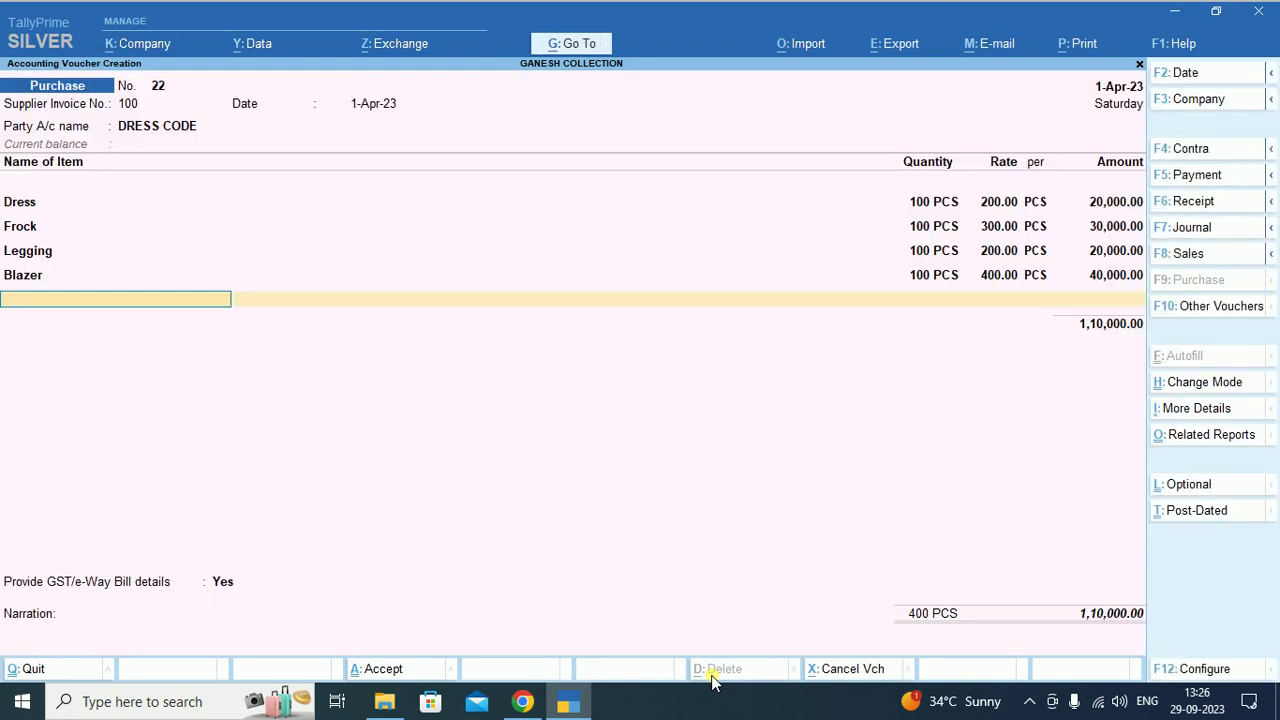
- End the item list and add the CGST and SGST tax ledgers below it
key(Return)
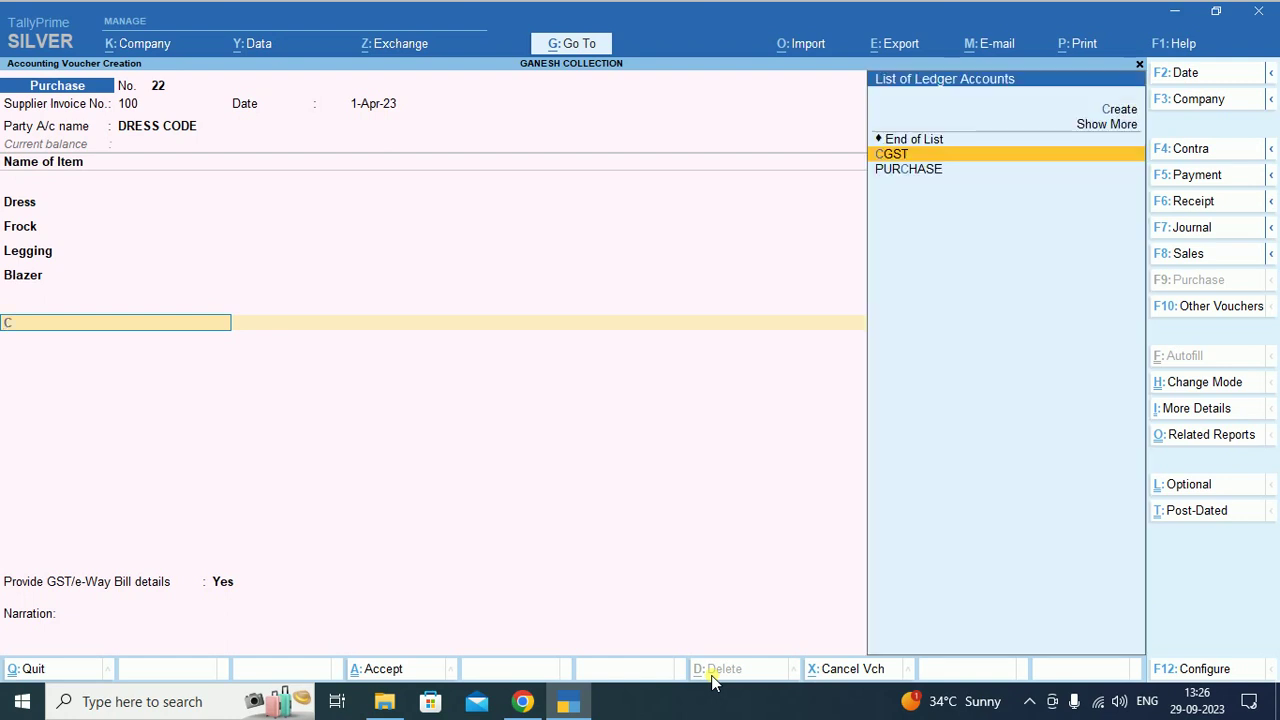
key(Return)
key(Return)
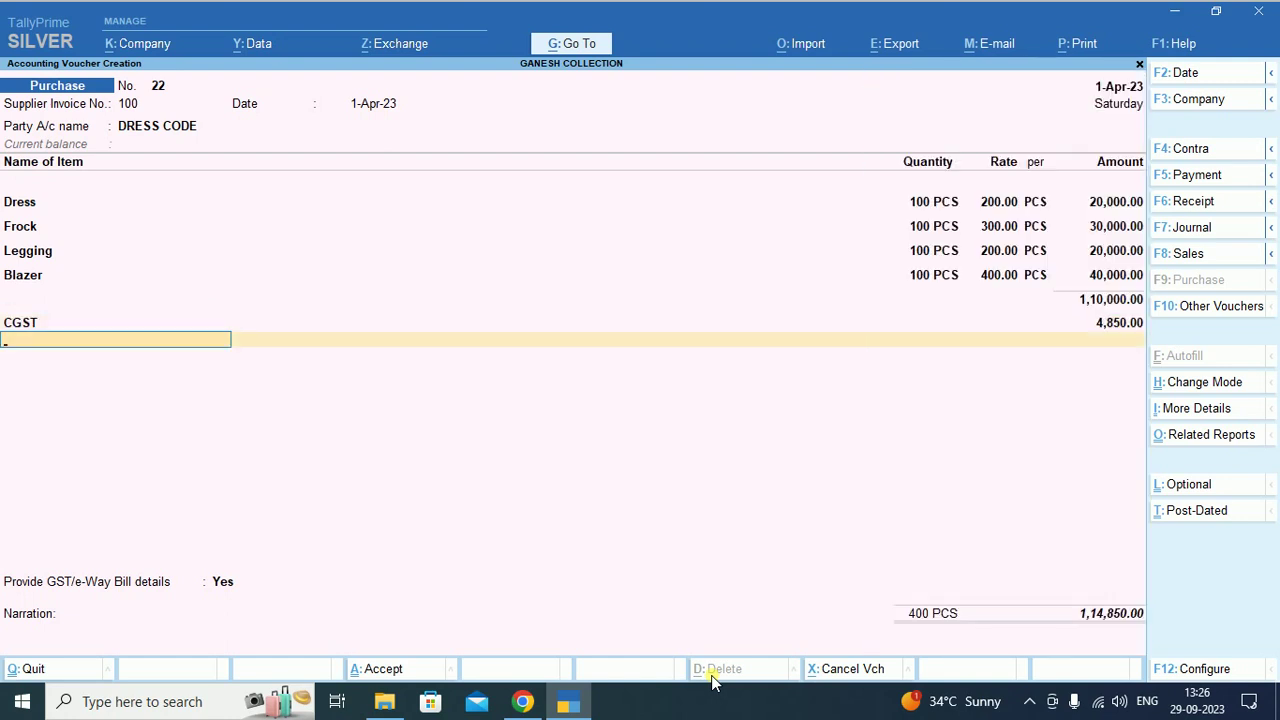
text(s)
key(Return)
key(Return)
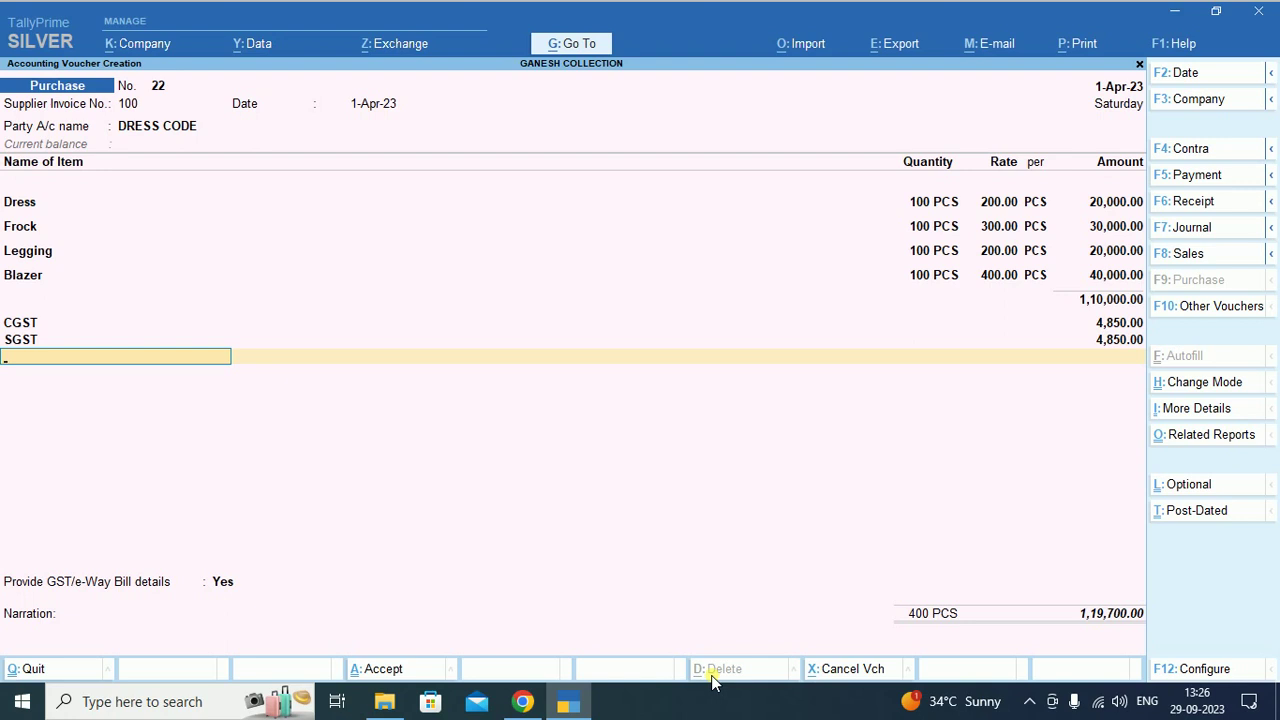
- Accept the e-Way bill details blank and allocate the DRESS CODE bill as New Ref
key(Return)
key(Return)
key(Return)
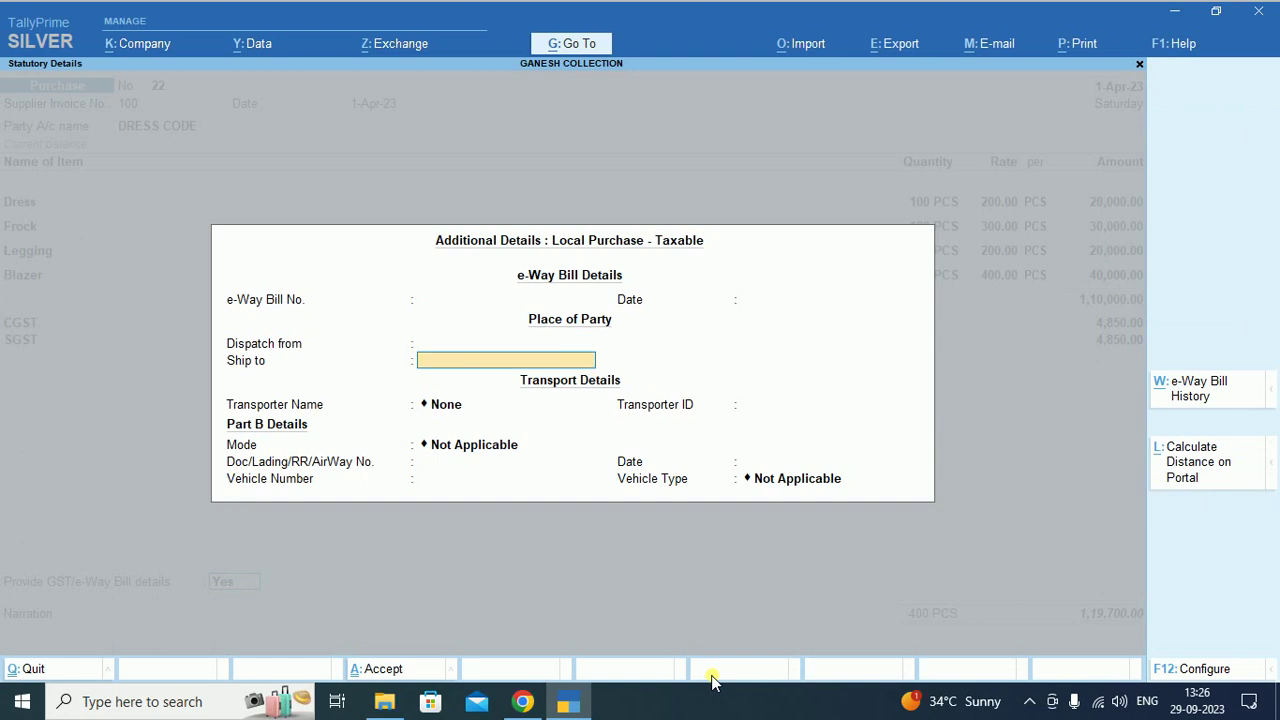
key(ctrl+a)
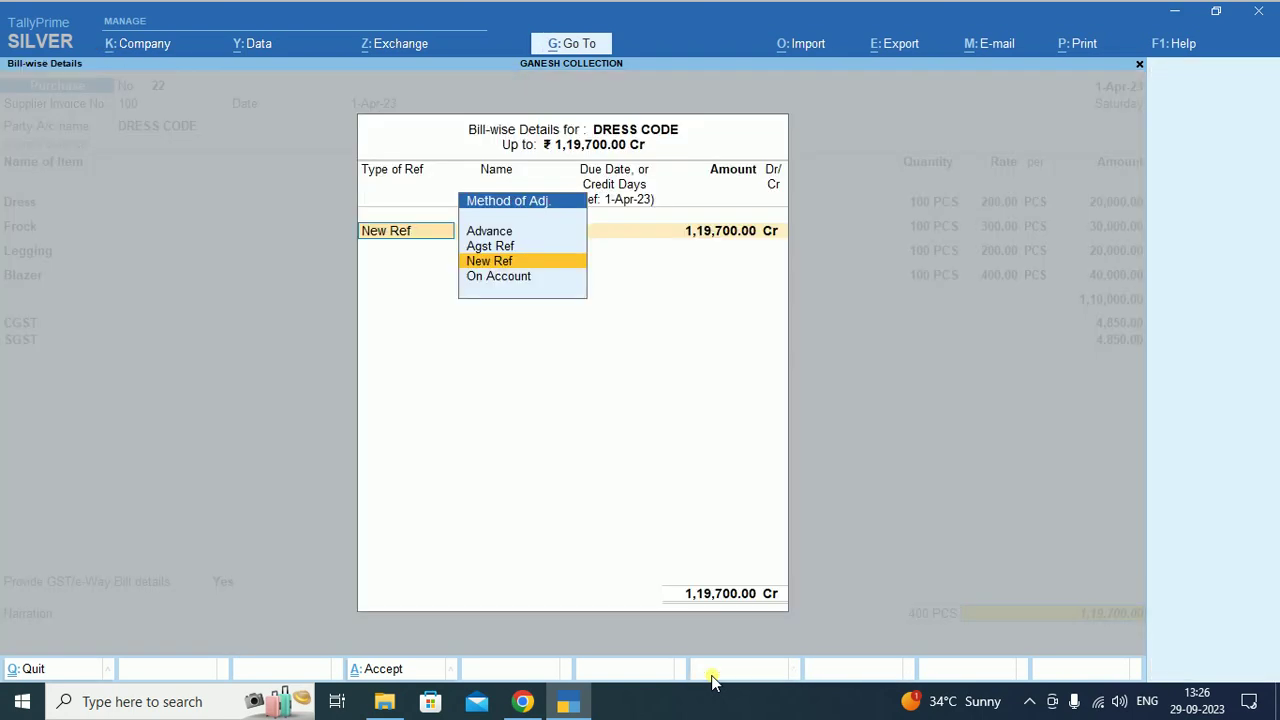
key(Return)
key(ctrl+a)
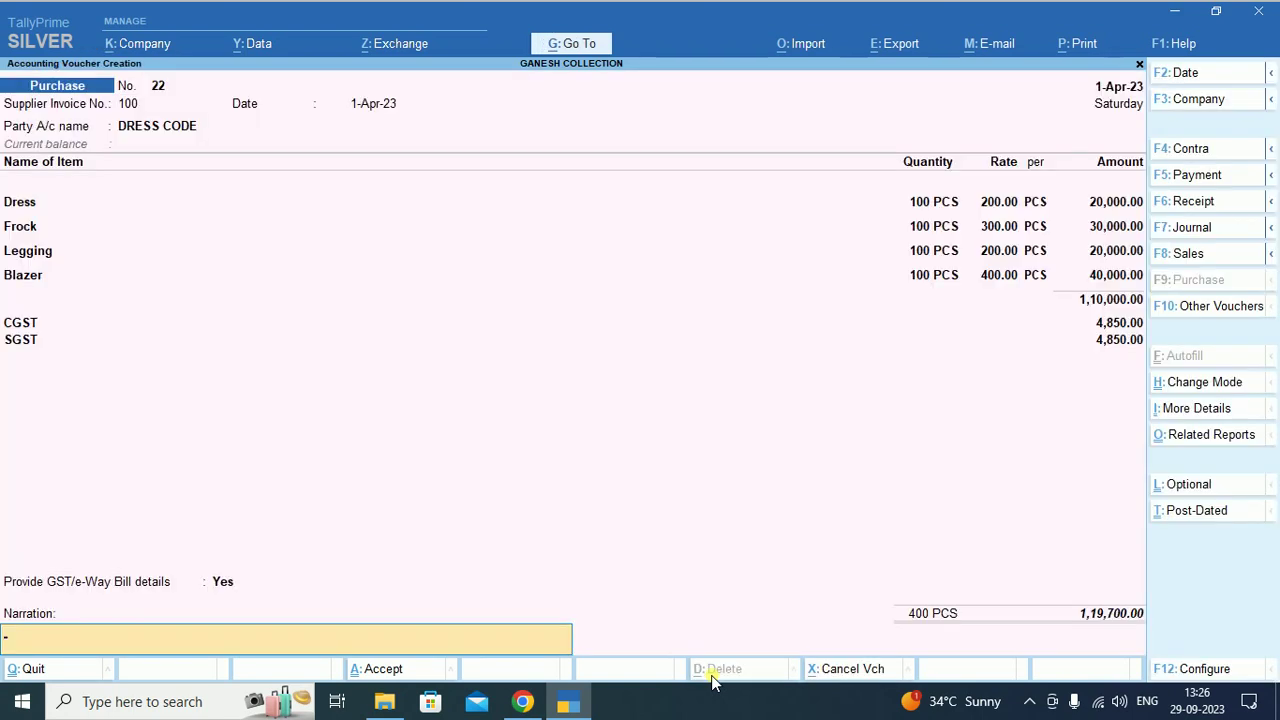
- Save the purchase voucher with a blank narration and open the print preview of its invoice
key(Return)
key(Return)
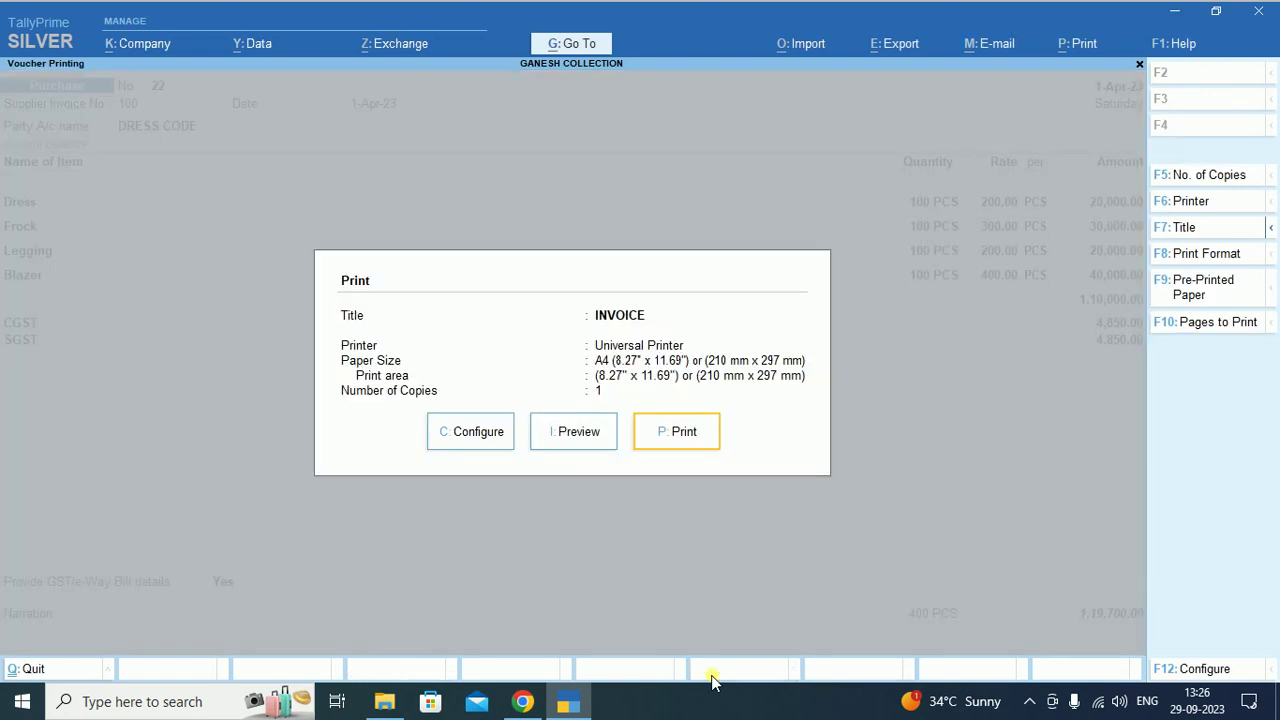
key(Left)
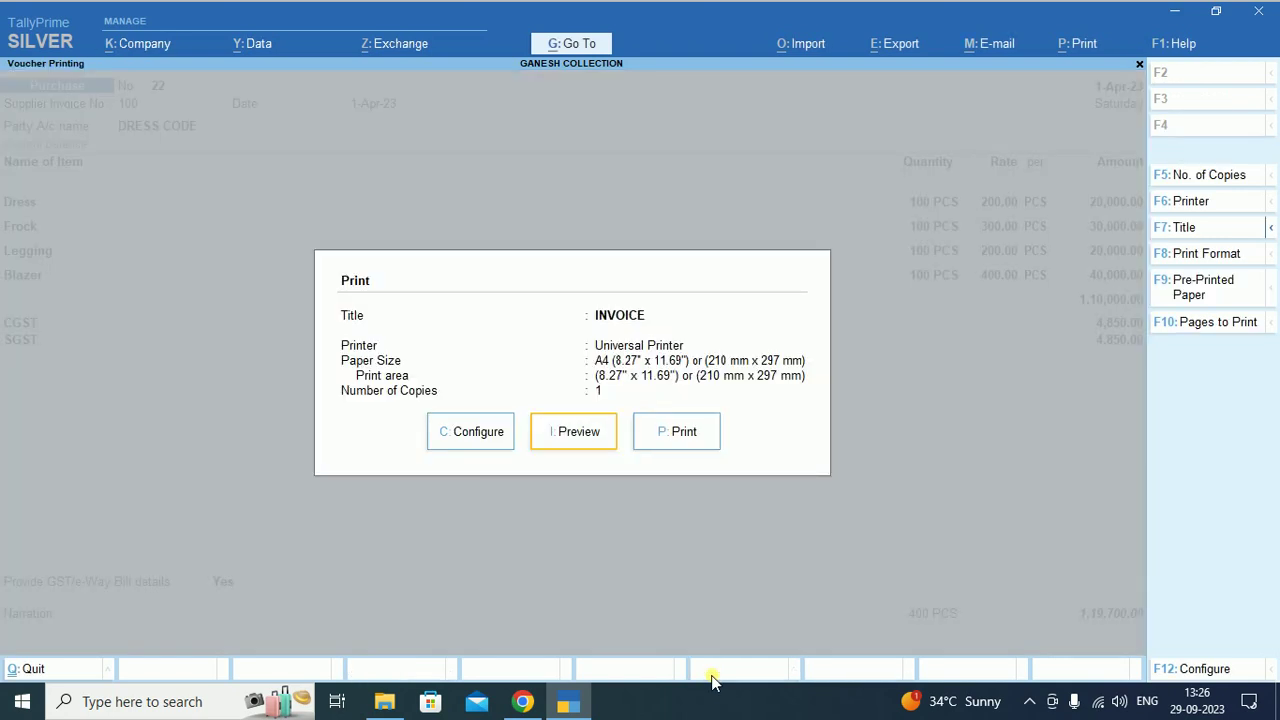
key(Return)
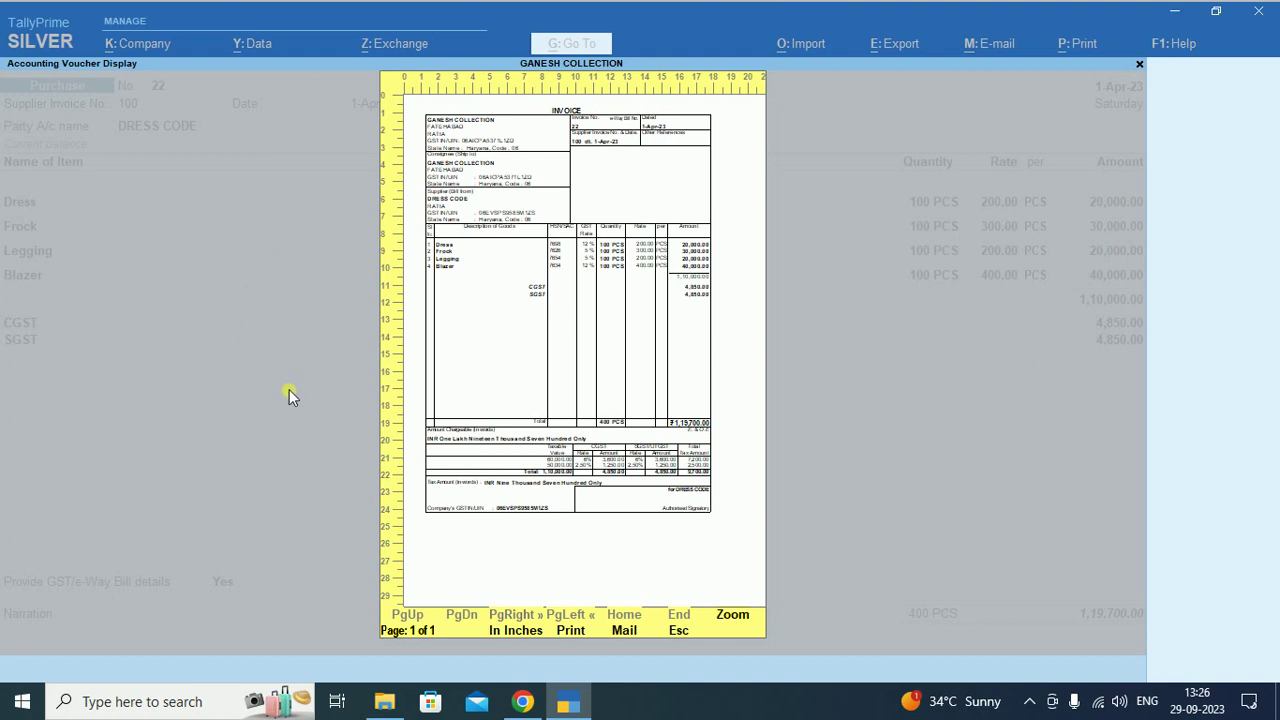
- Zoom into the purchase invoice preview to check parties, items, GST rates and tax amounts, and close it
key(alt+z)
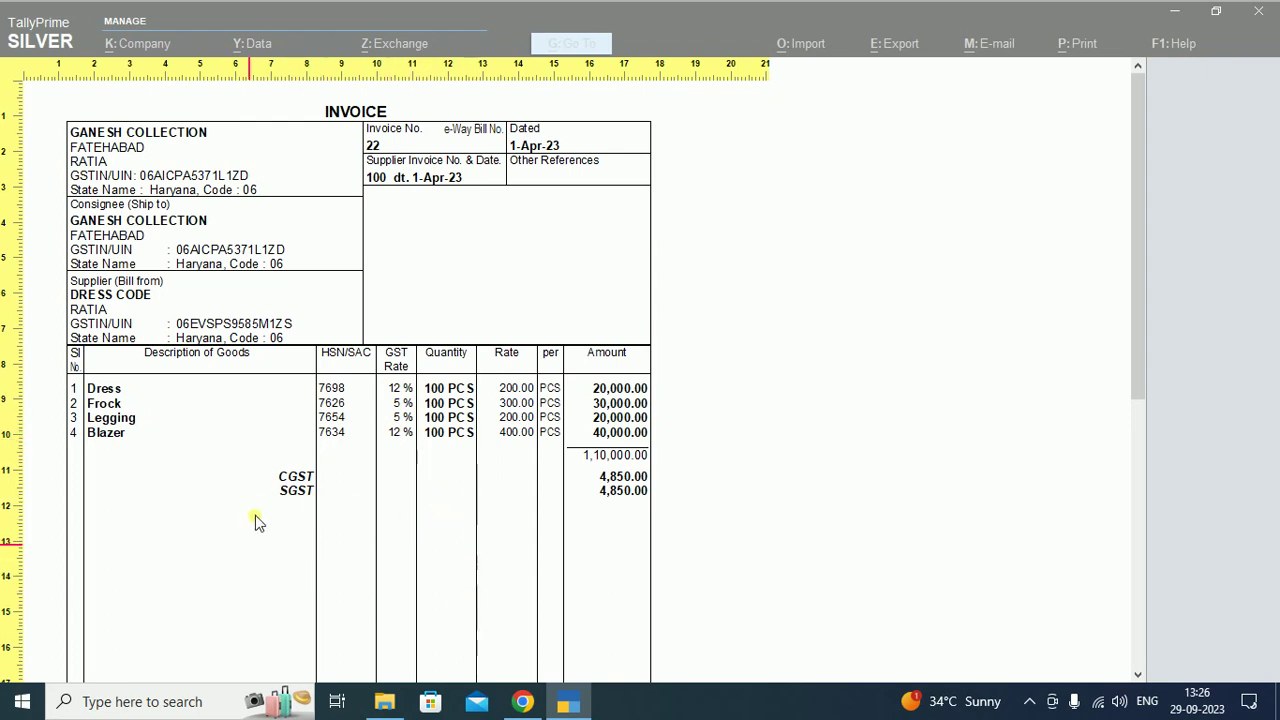
key(Escape)
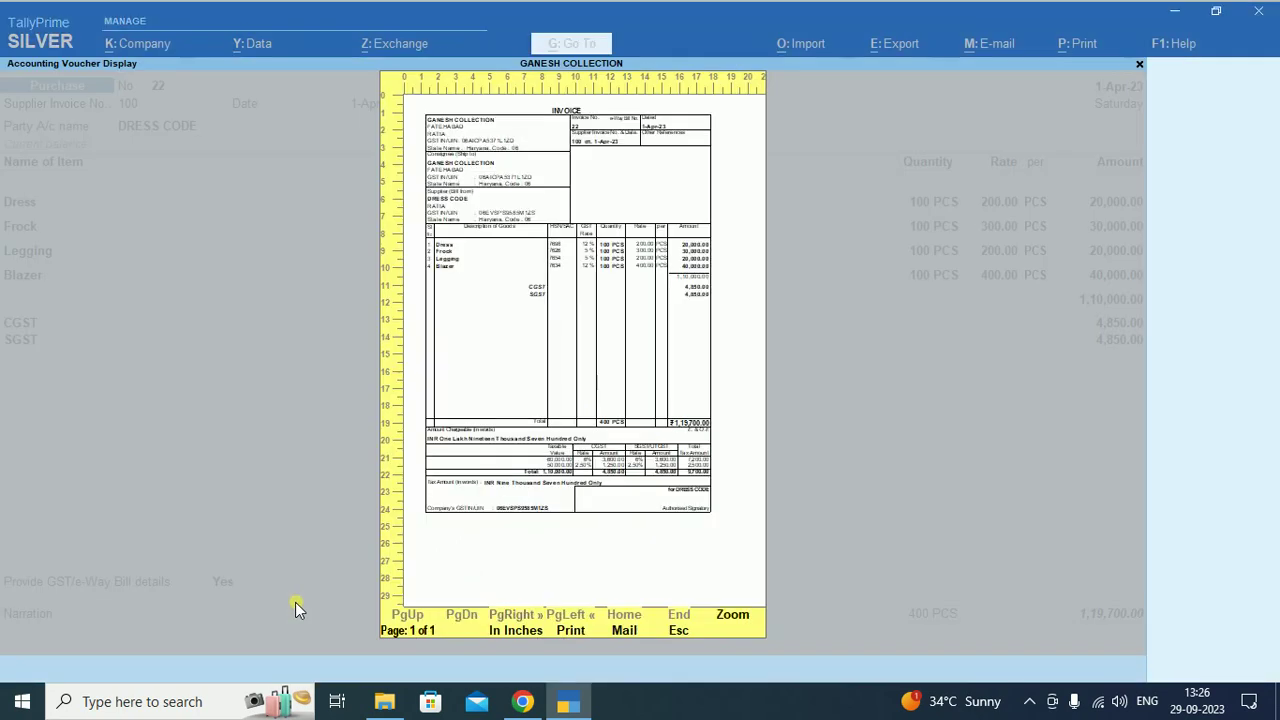
key(Escape)
key(Escape)
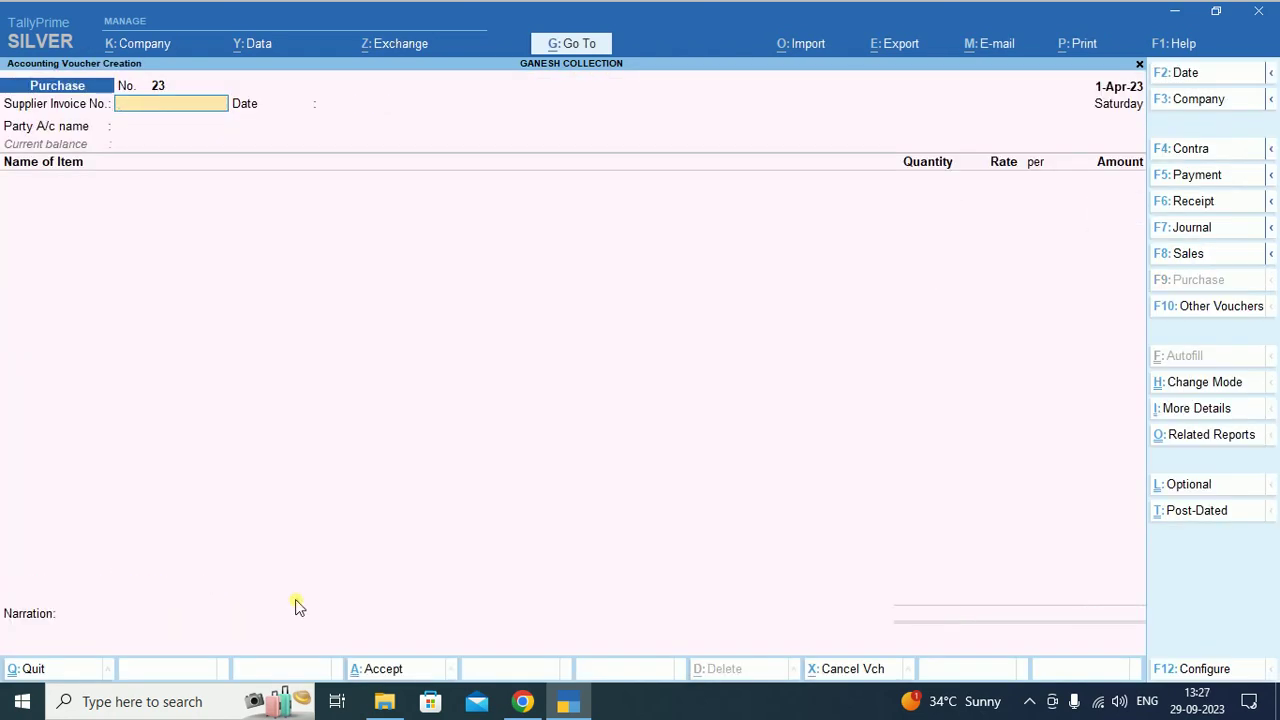
- Start a sales voucher for the party ALL IN ONE CLOTHING, accepting the dispatch and party details as they are
key(F8)
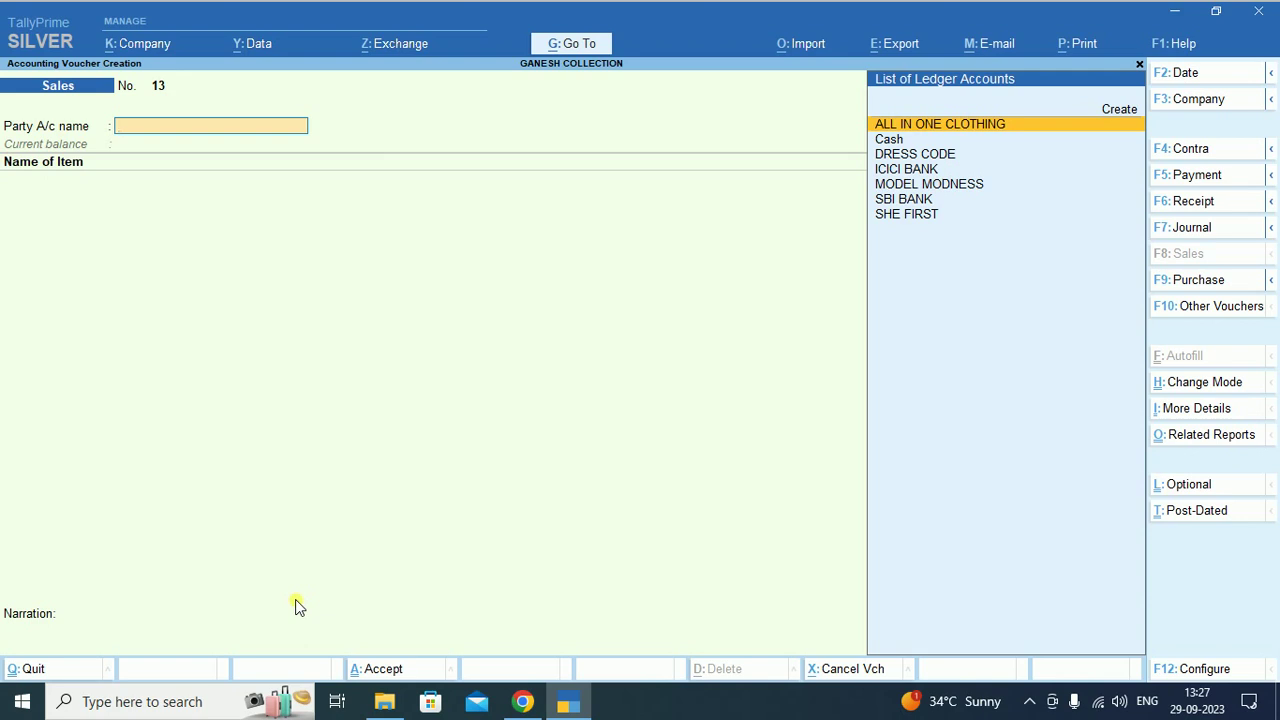
key(Return)
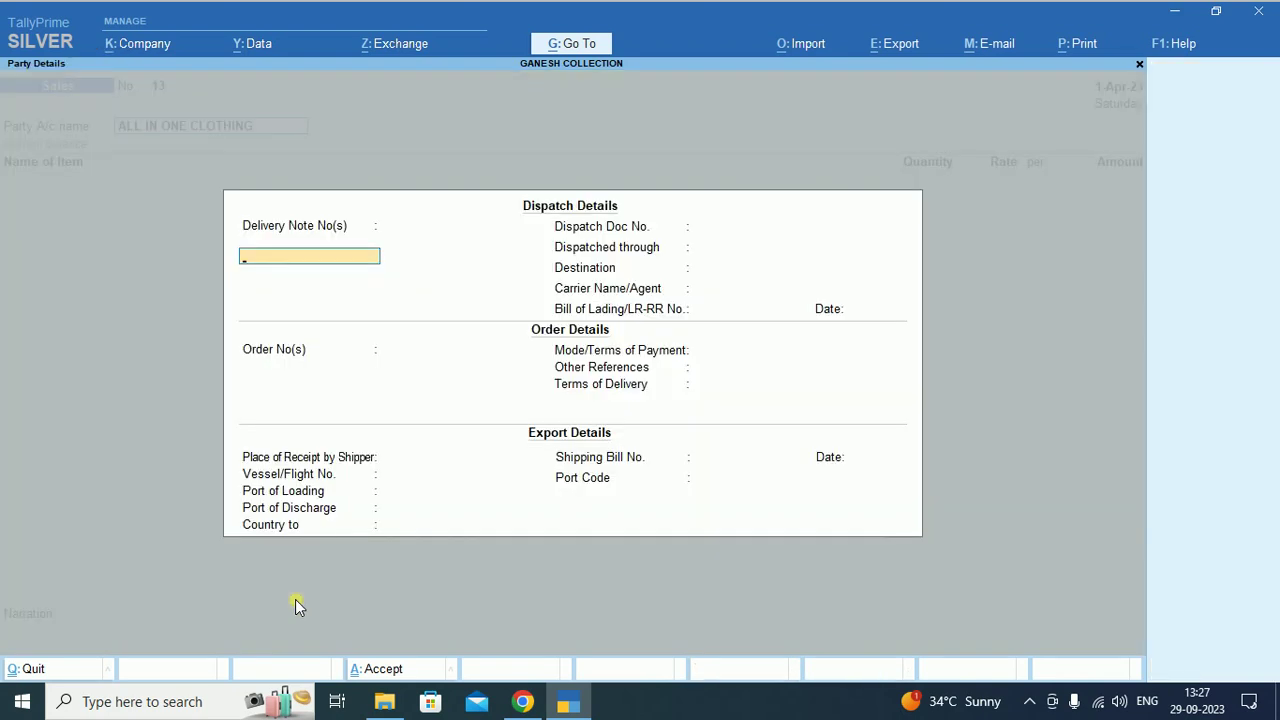
key(ctrl+a)
key(ctrl+a)
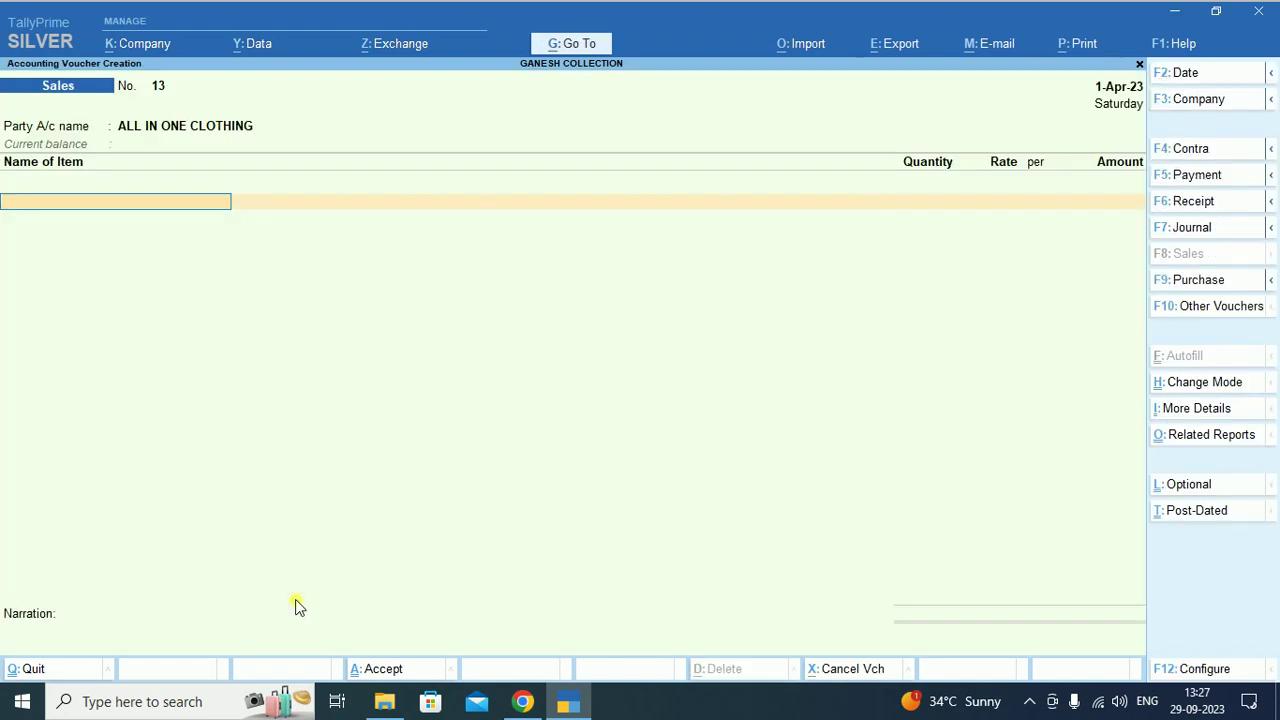
- Add the stock item Legging with quantity 50 PCS at rate 300, allocated to the SALES ledger
text(L)
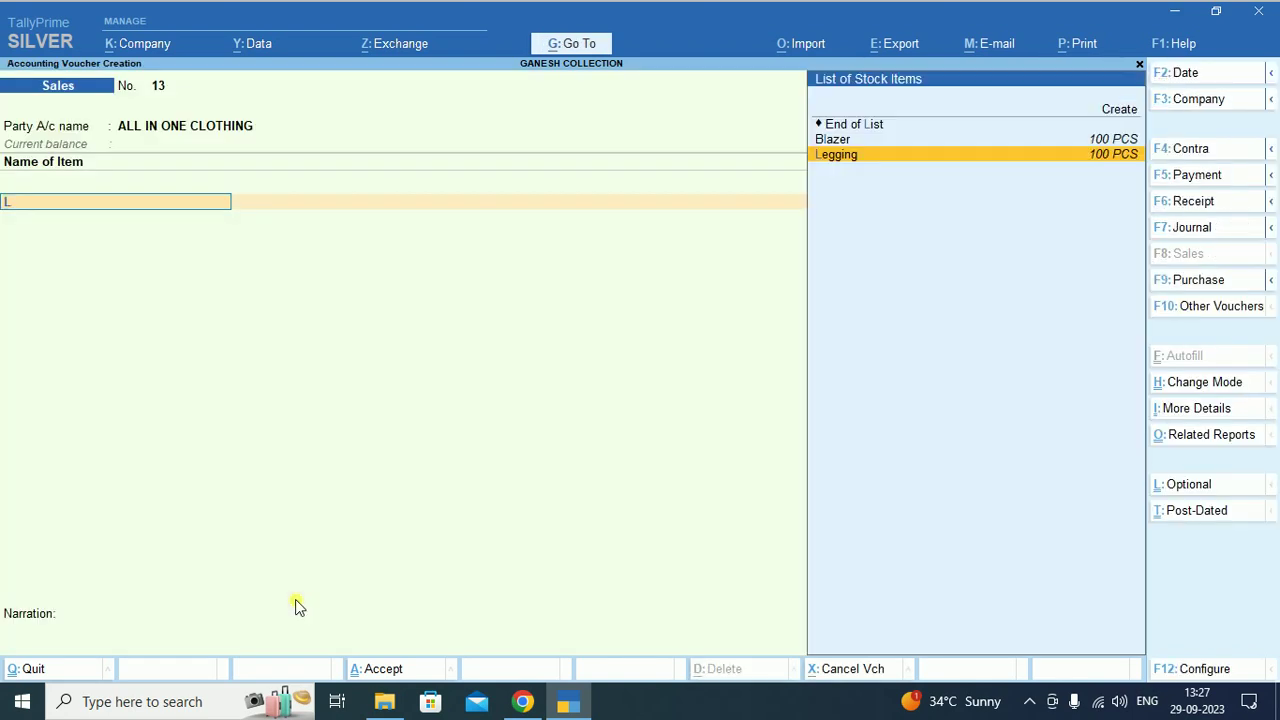
key(Return)
text(5)
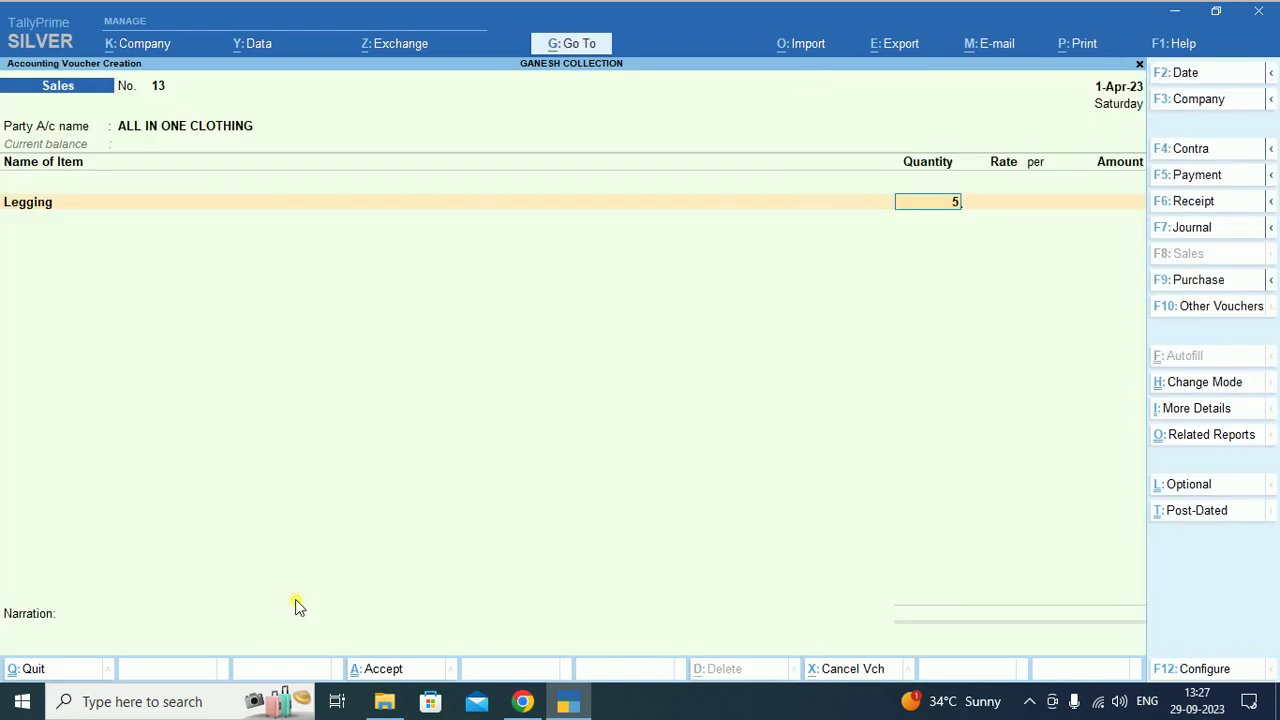
text(0)
key(Return)
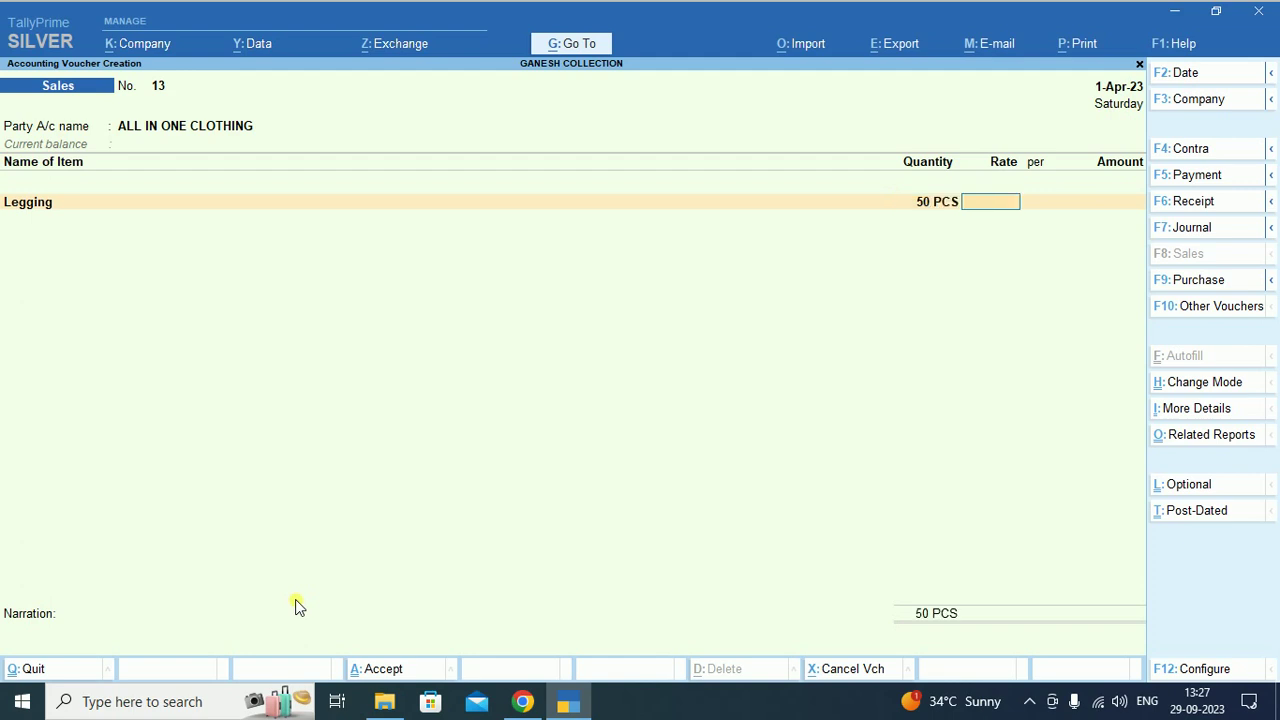
text(2)
key(BackSpace)
text(300)
key(Return)
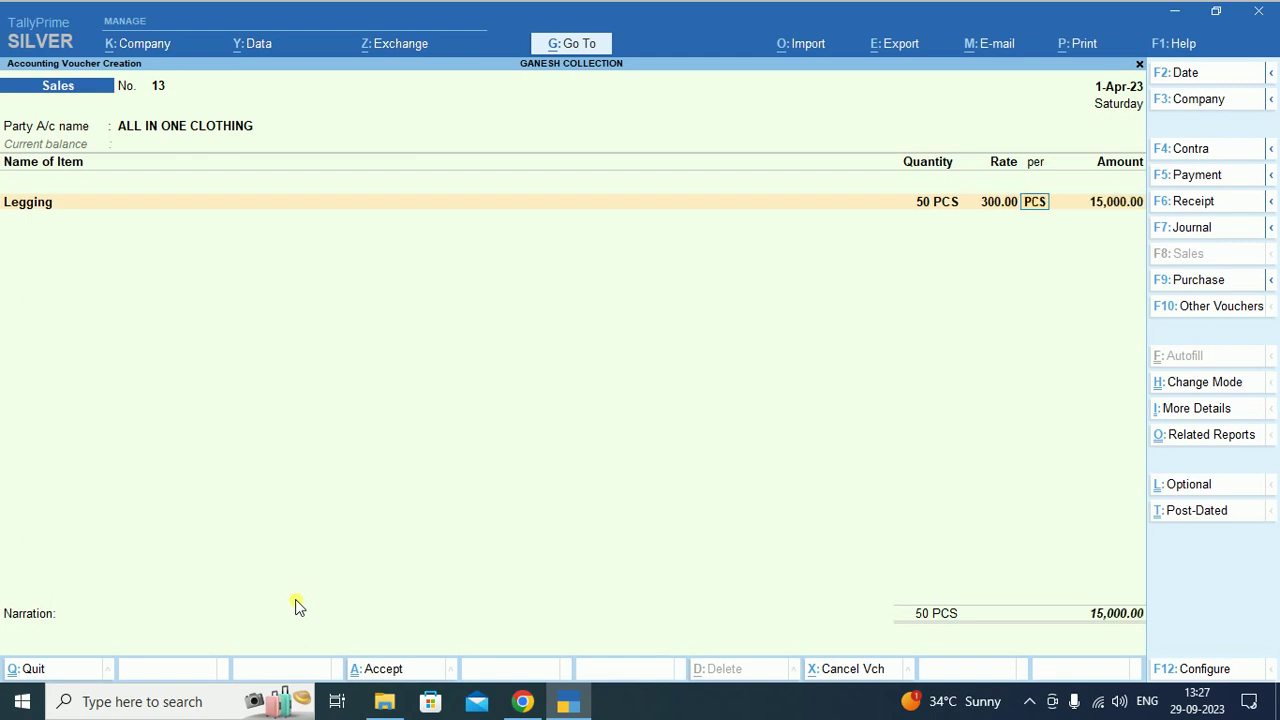
key(Return)
key(Return)
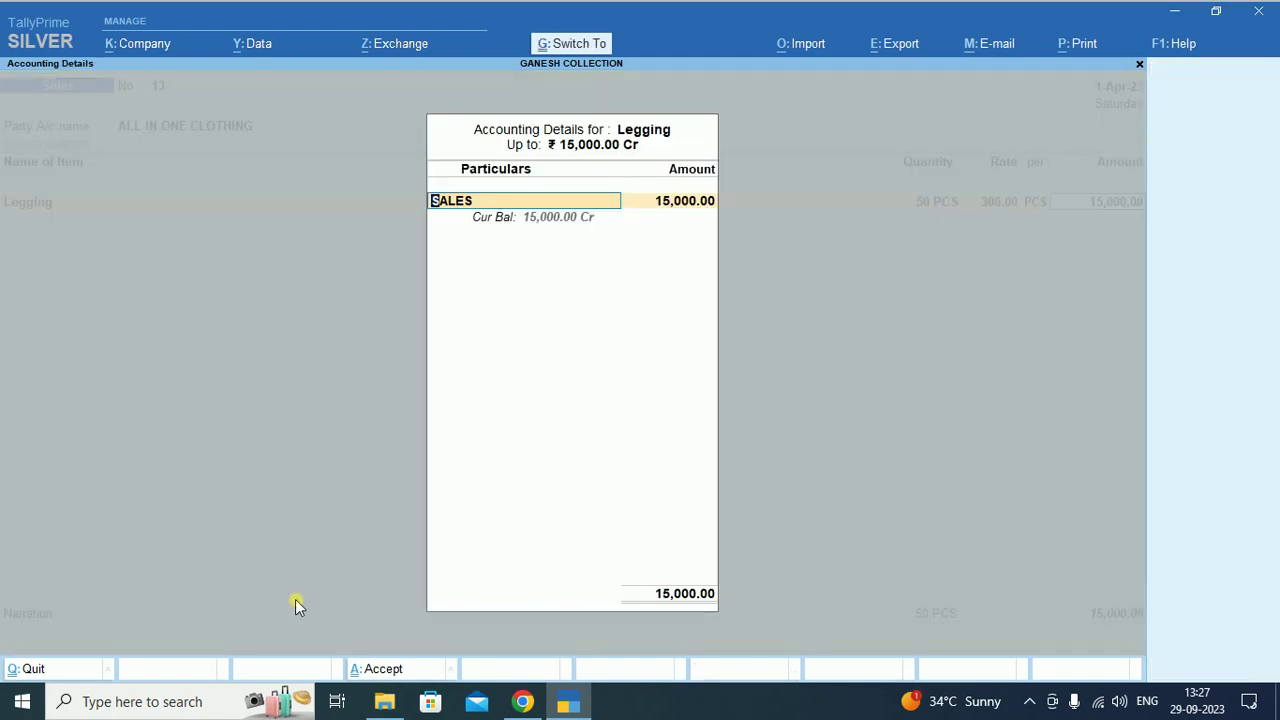
key(ctrl+a)
- Add the stock item Blazer with quantity 30 PCS at rate 500, accepting its accounting allocation
text(b)
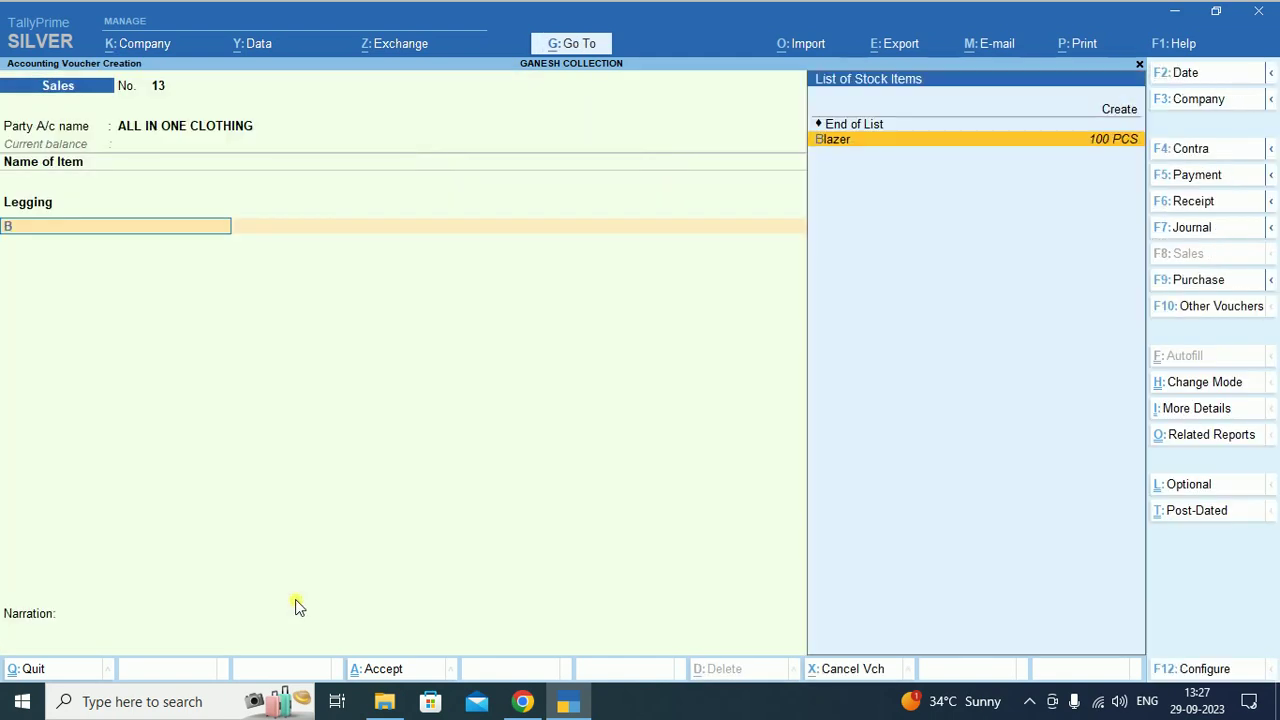
key(Return)
text(30)
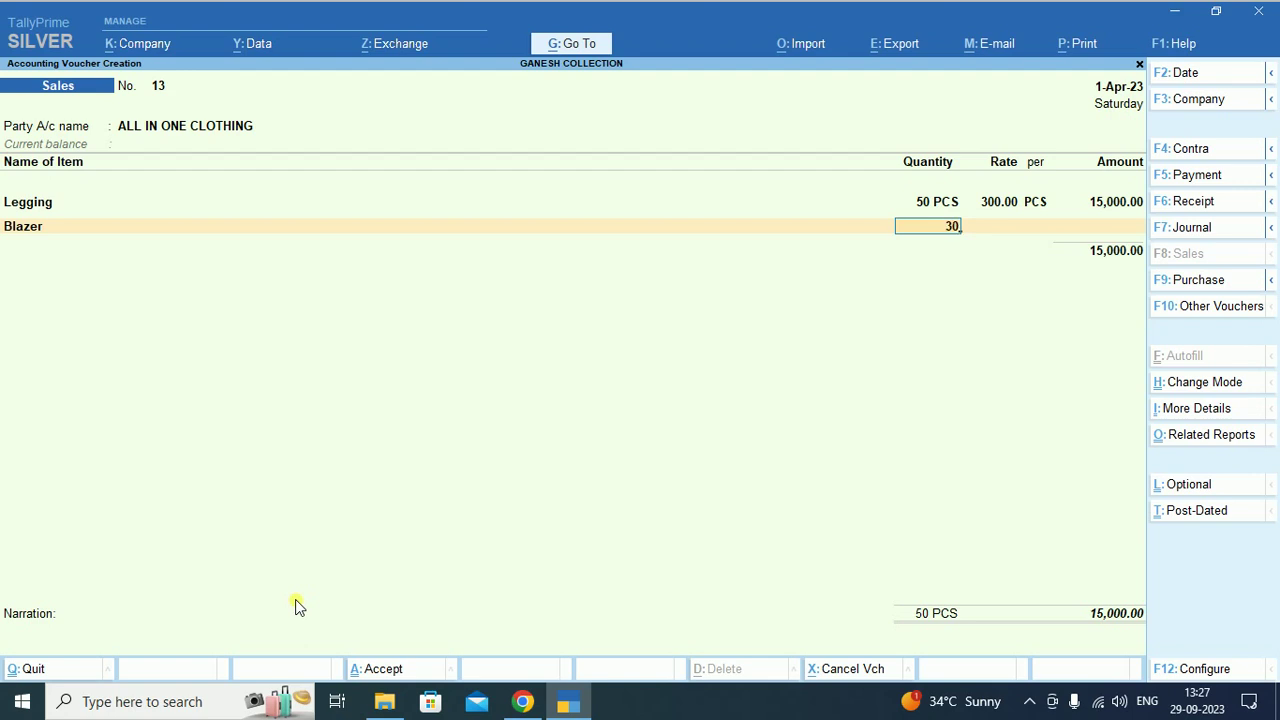
key(Return)
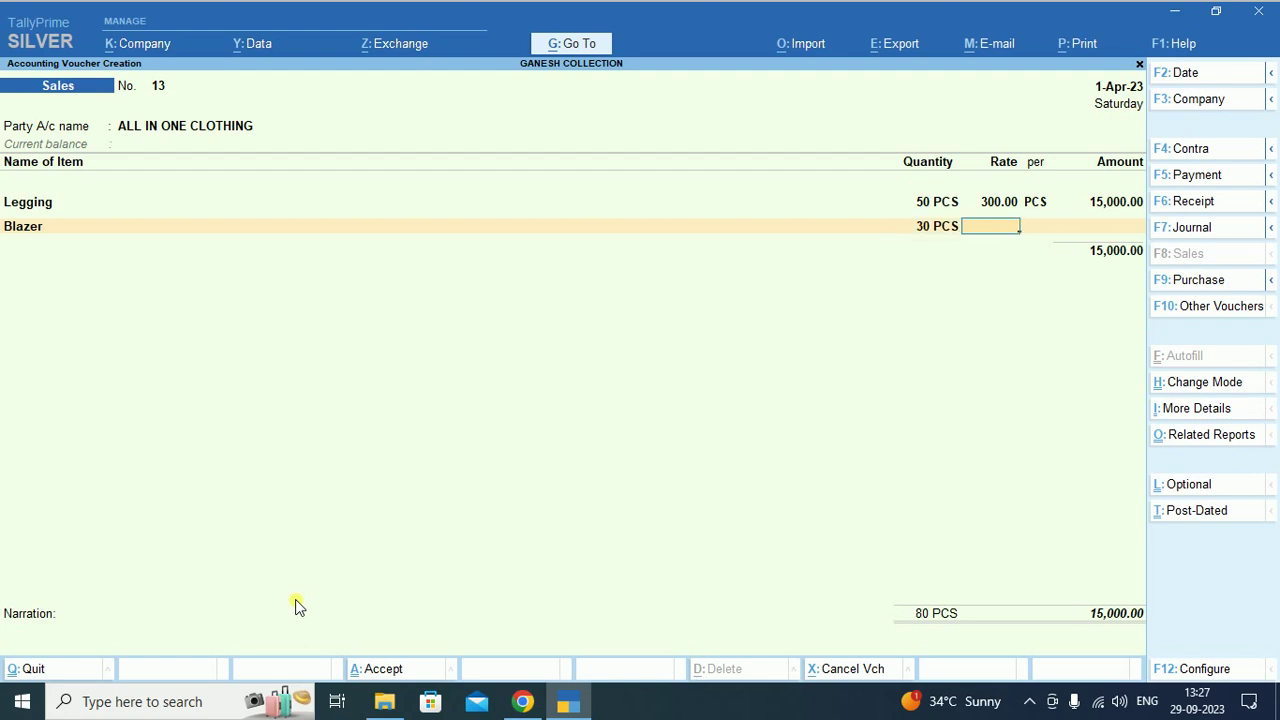
text(500)
key(Return)
key(Return)
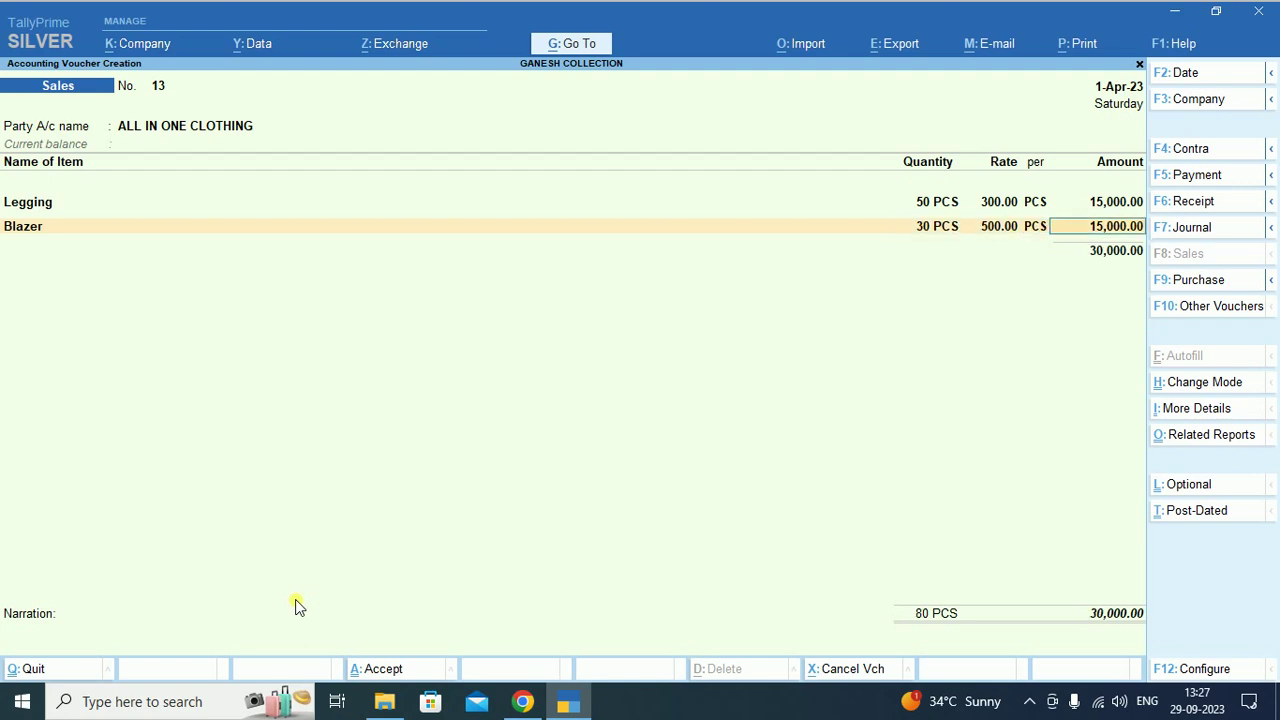
key(Return)
key(ctrl+a)
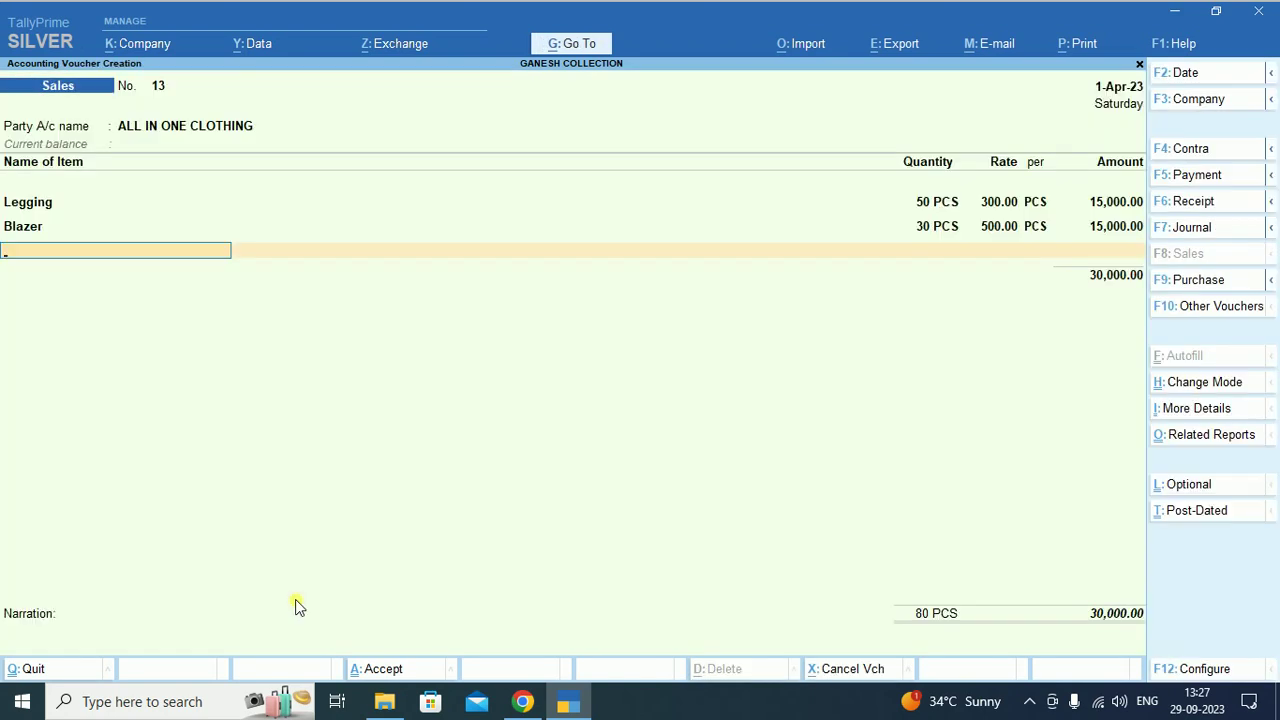
- Add the stock item Frock with quantity 50 PCS at rate 400, allocated to the SALES ledger
text(F)
key(Return)
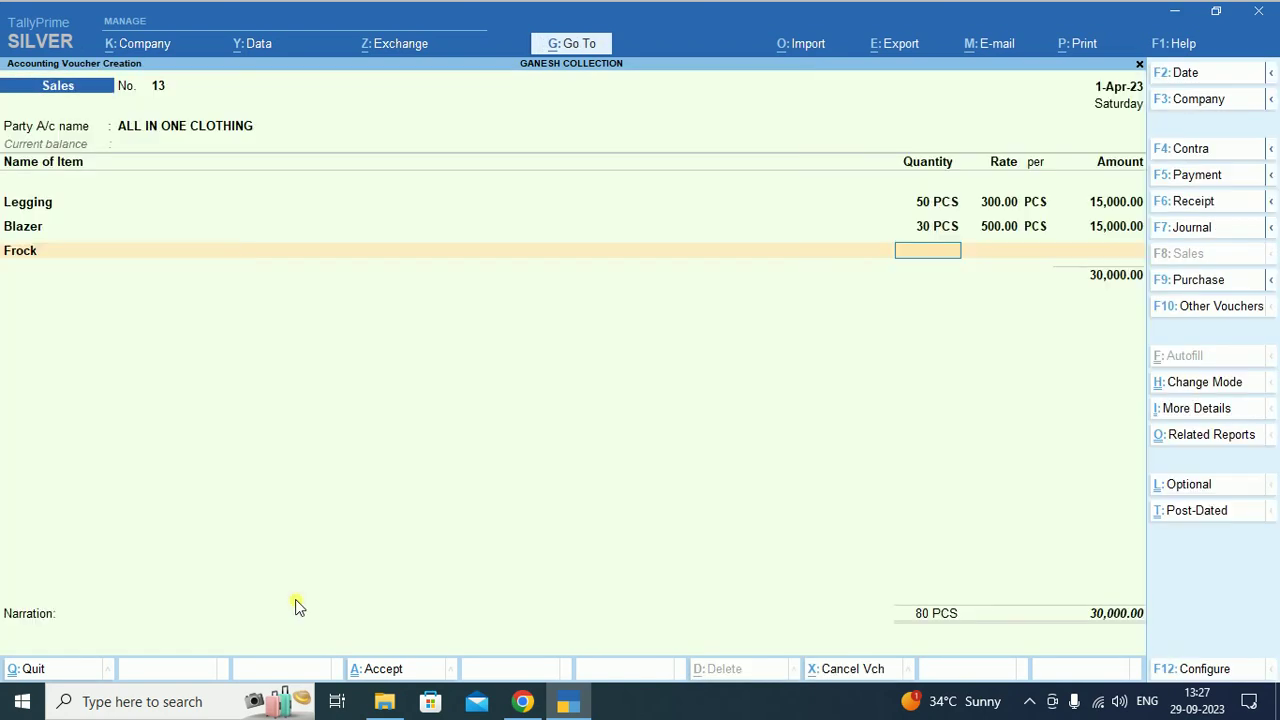
text(50)
key(Return)
text(400)
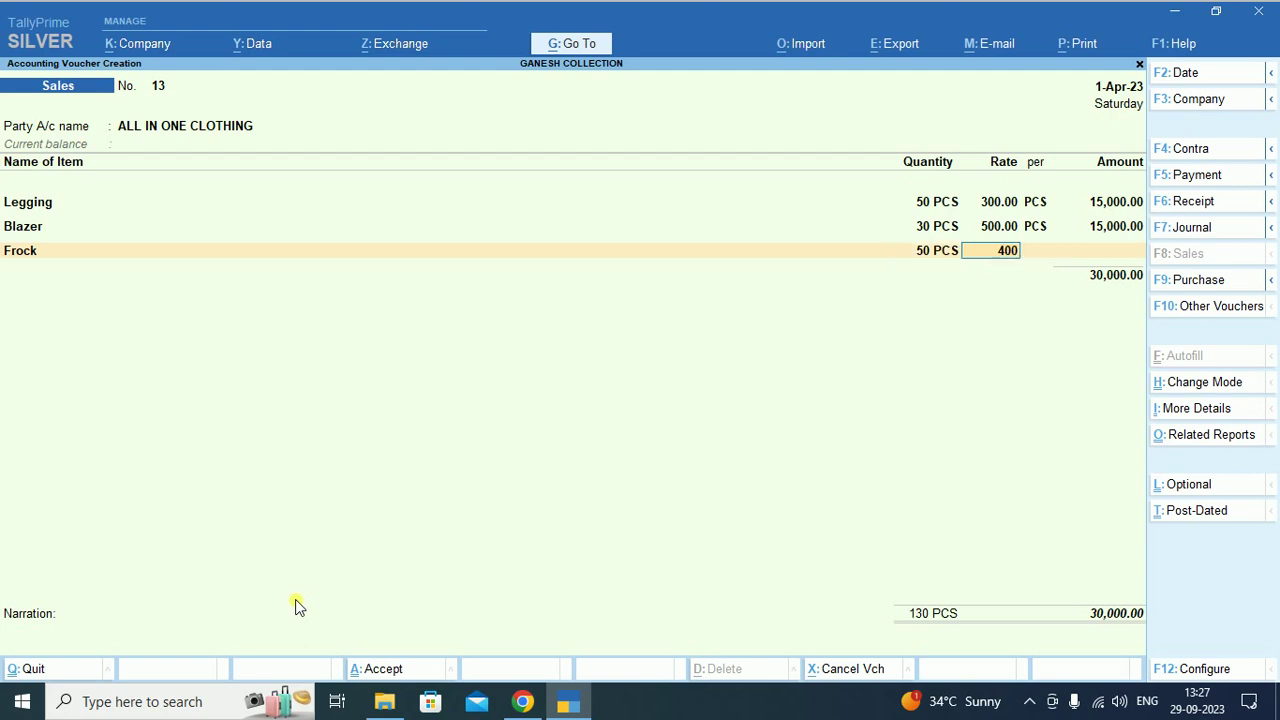
key(Return)
key(Return)
key(Return)
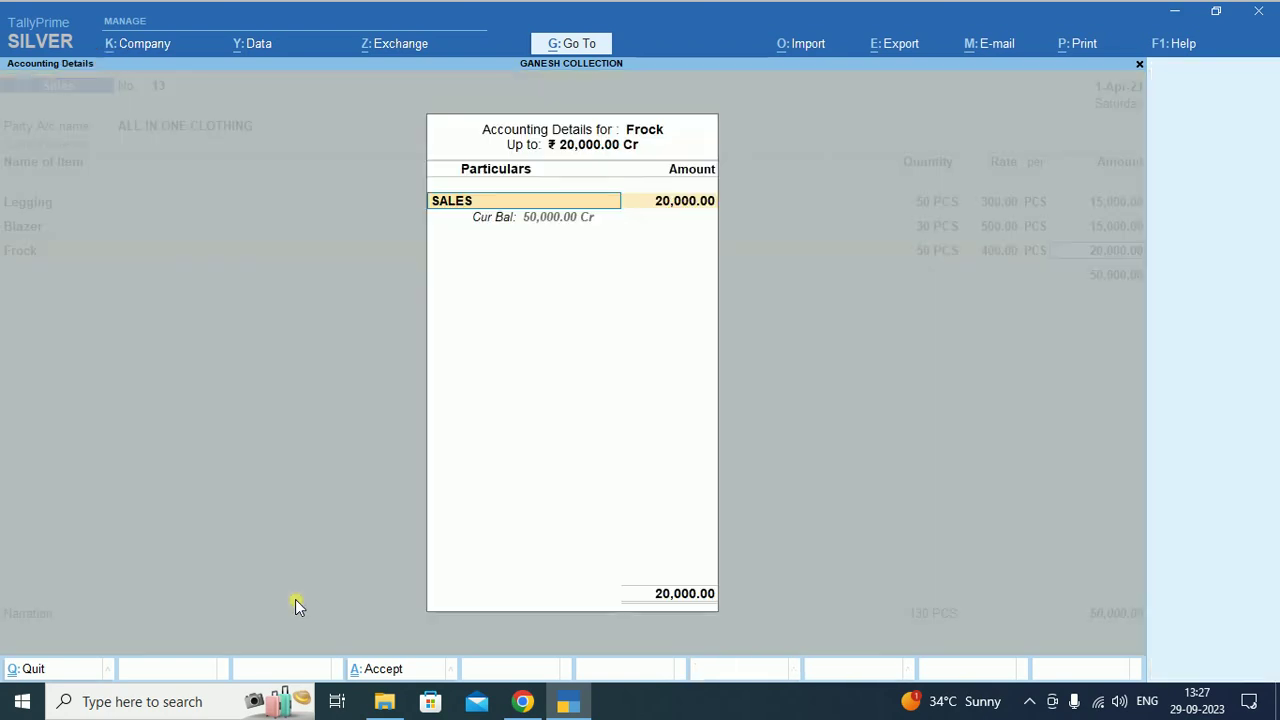
key(Return)
key(Return)
key(ctrl+a)
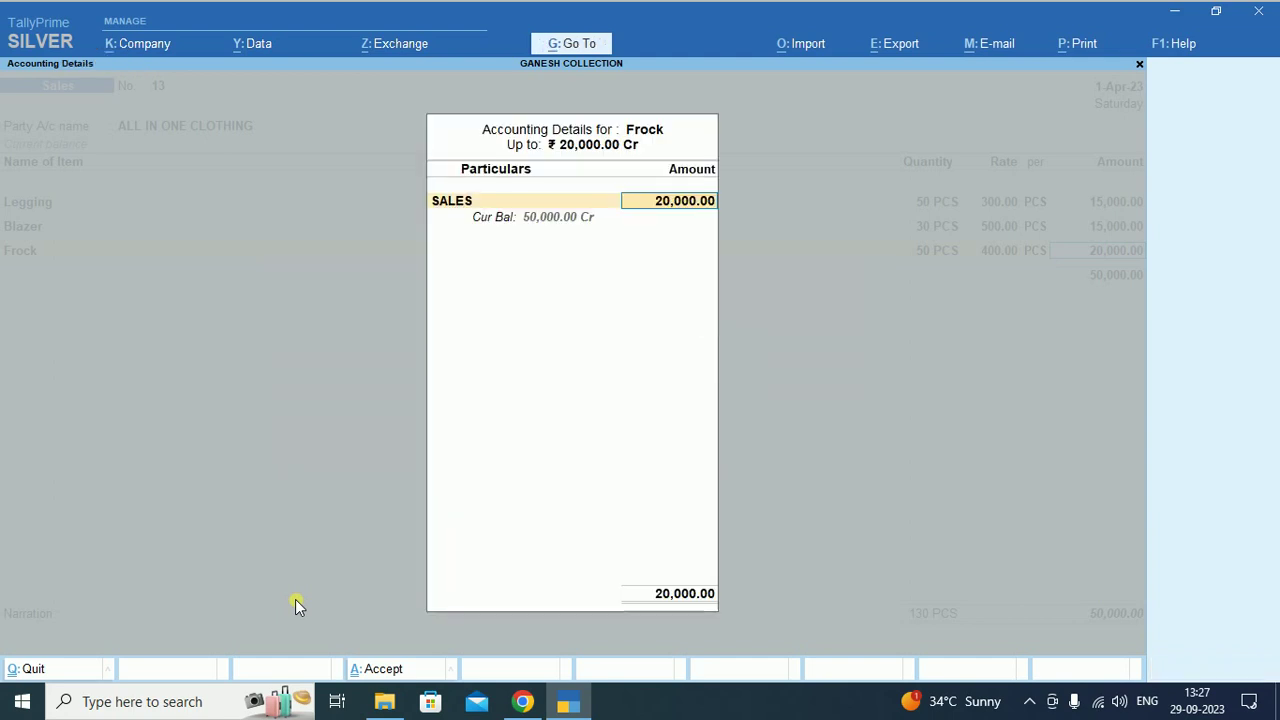
key(ctrl+a)
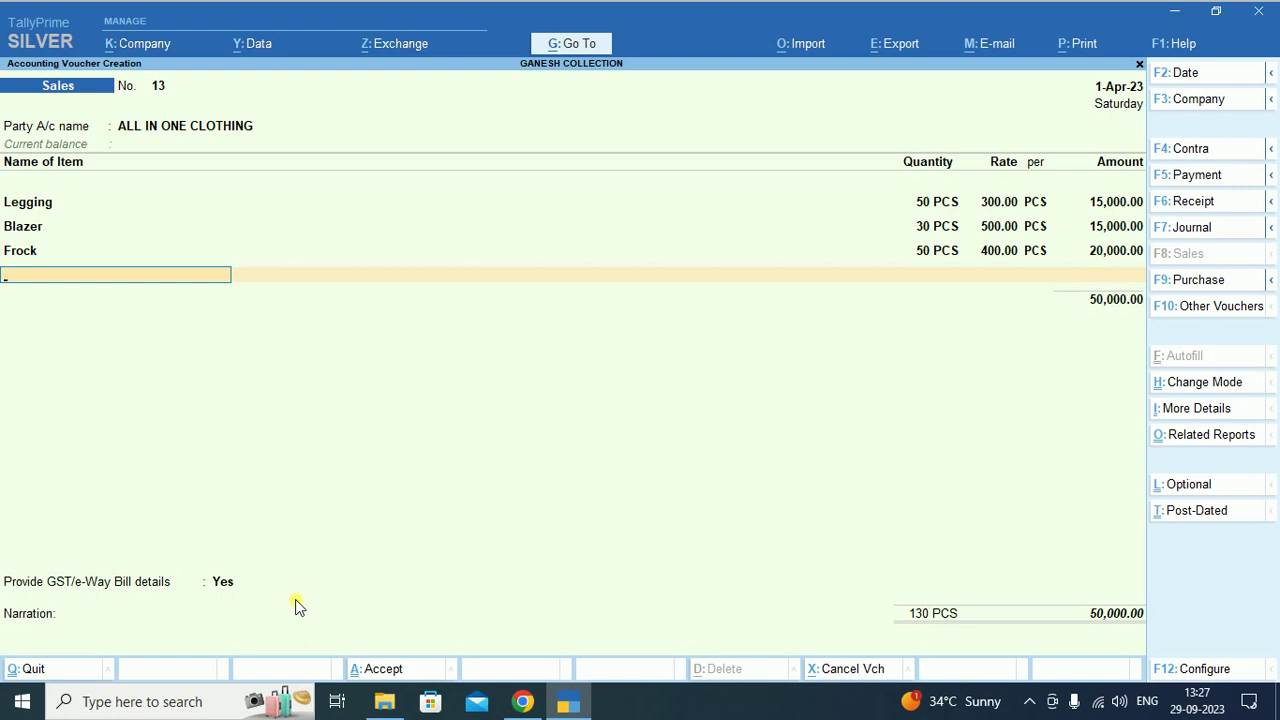
- Add the stock item Dress with quantity 50 PCS at rate 600, allocated to the SALES ledger
text(d)
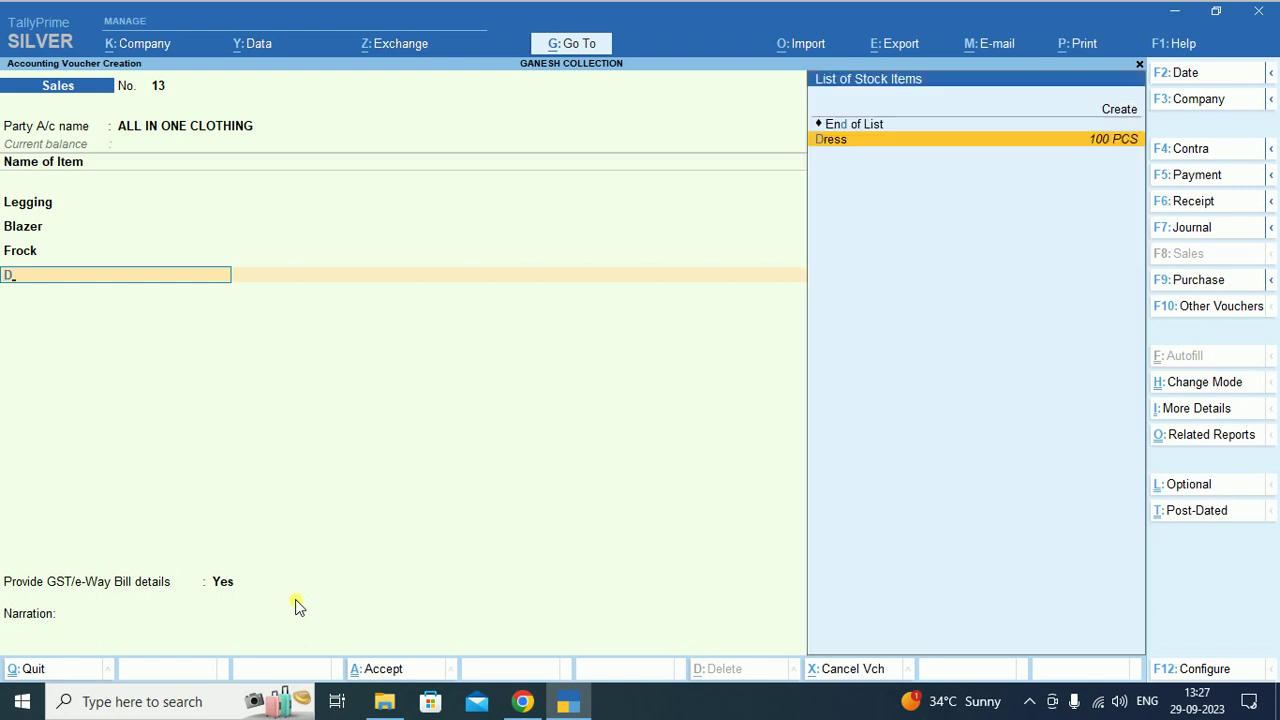
key(Return)
text(50)
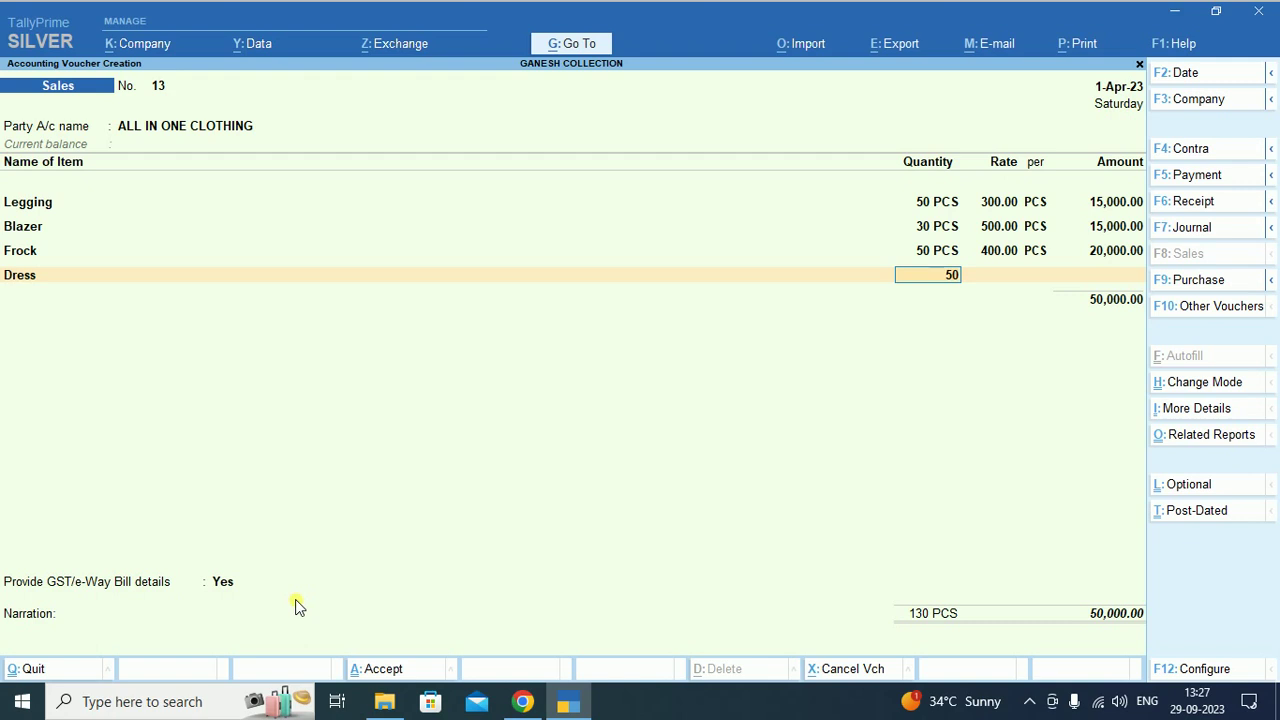
key(Return)
text(600)
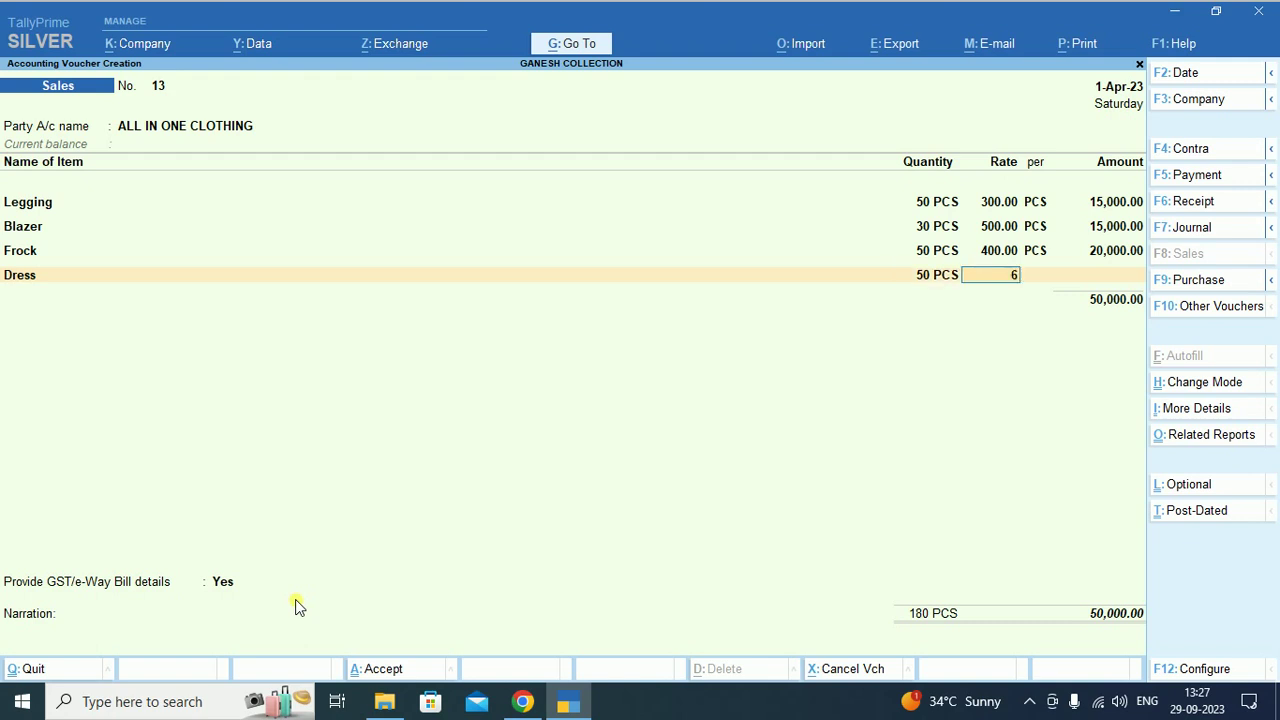
key(Return)
key(Return)
key(Return)
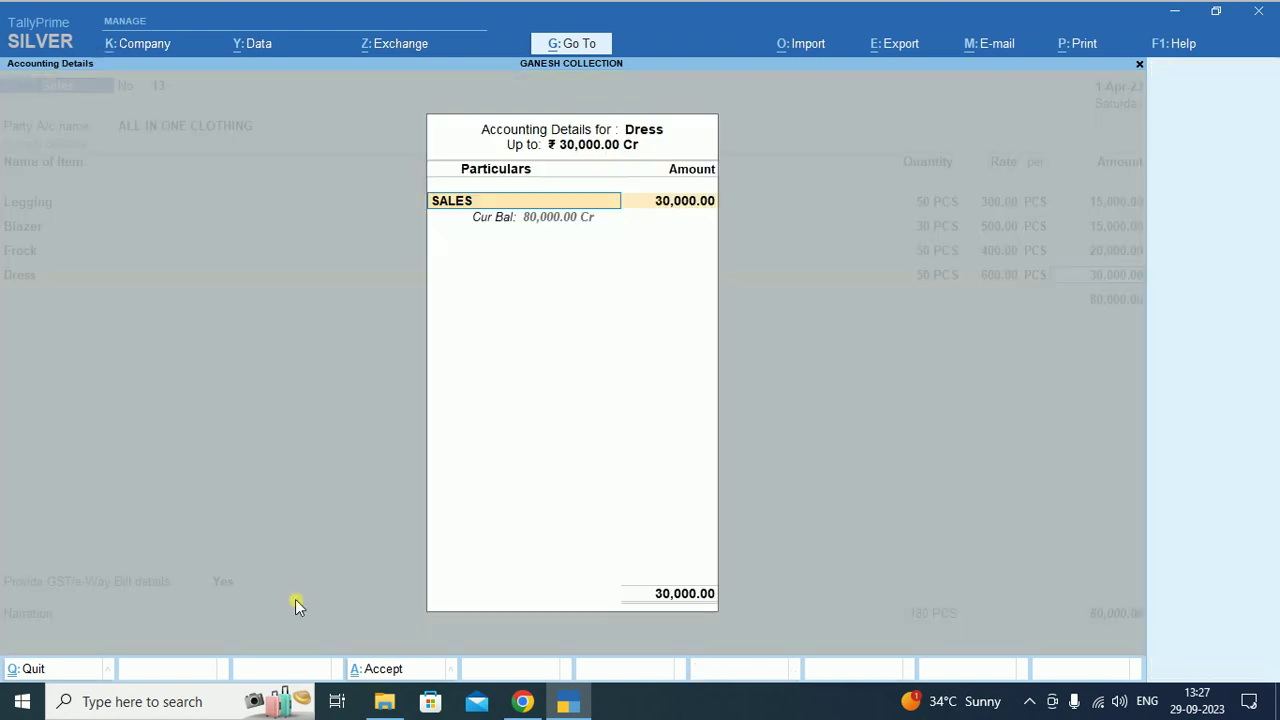
key(ctrl+a)
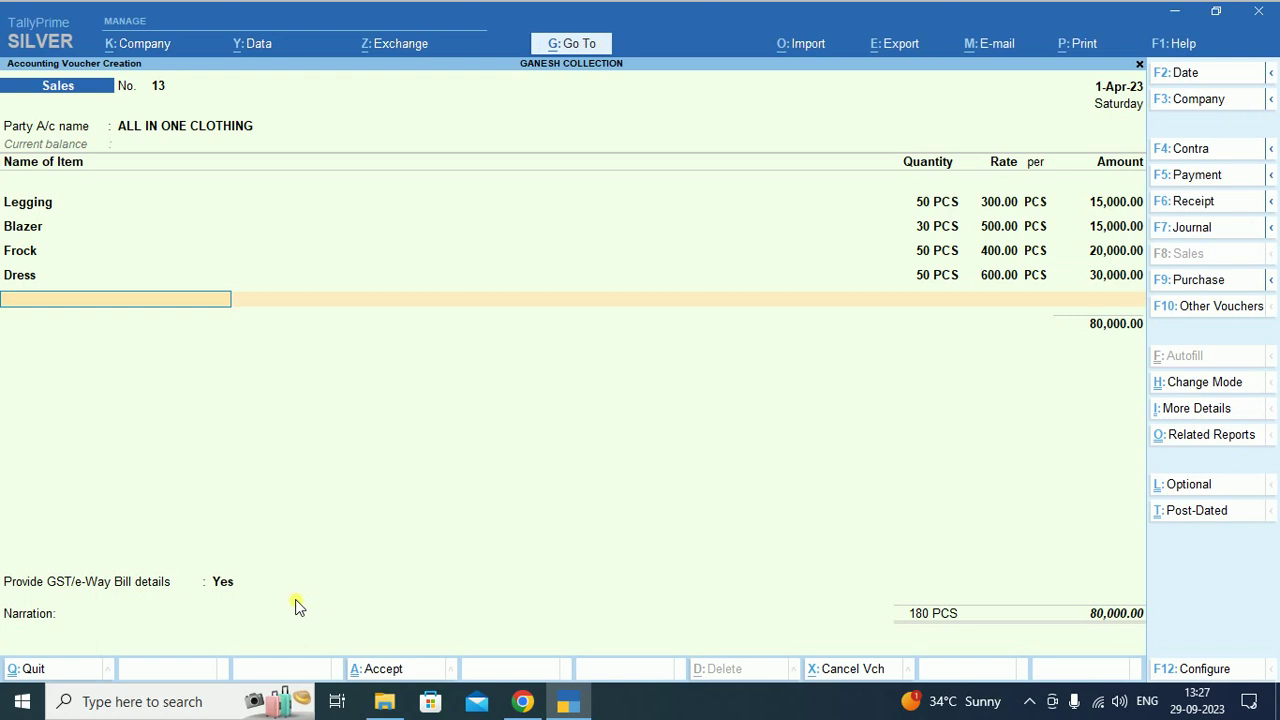
- End the item list and add the SGST and CGST tax ledgers below it
key(Return)
text(S)
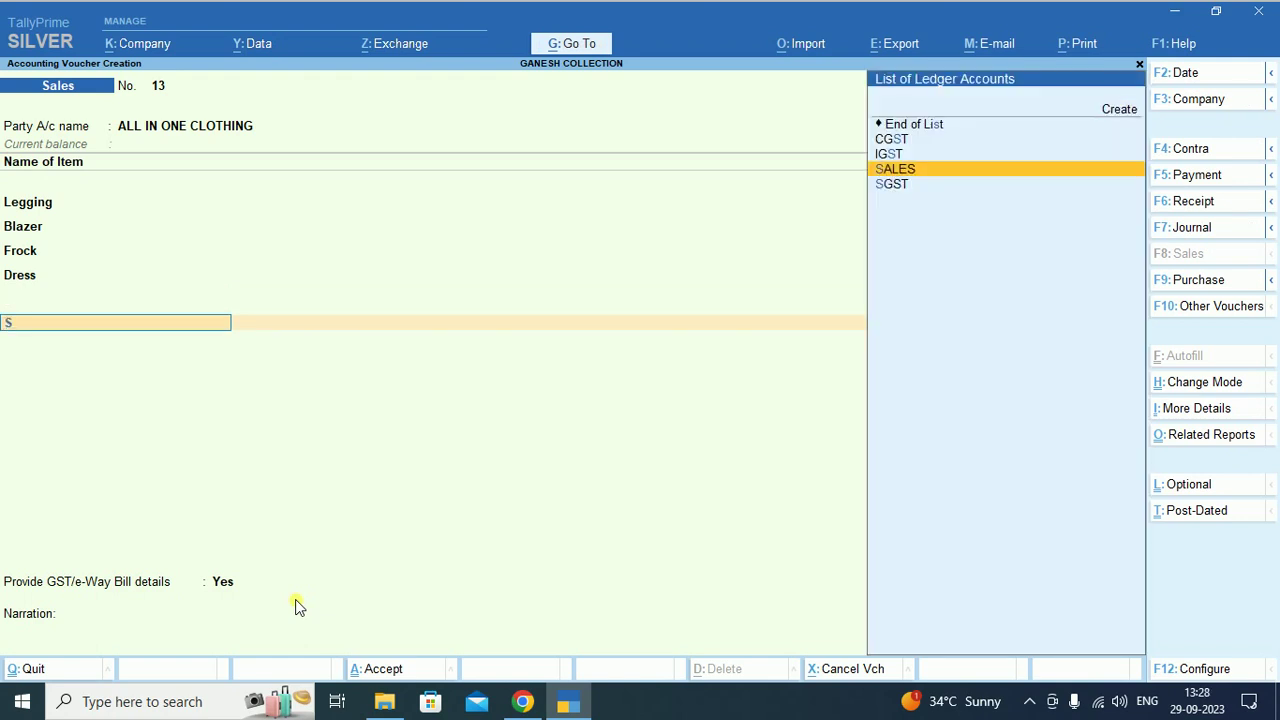
key(Down)
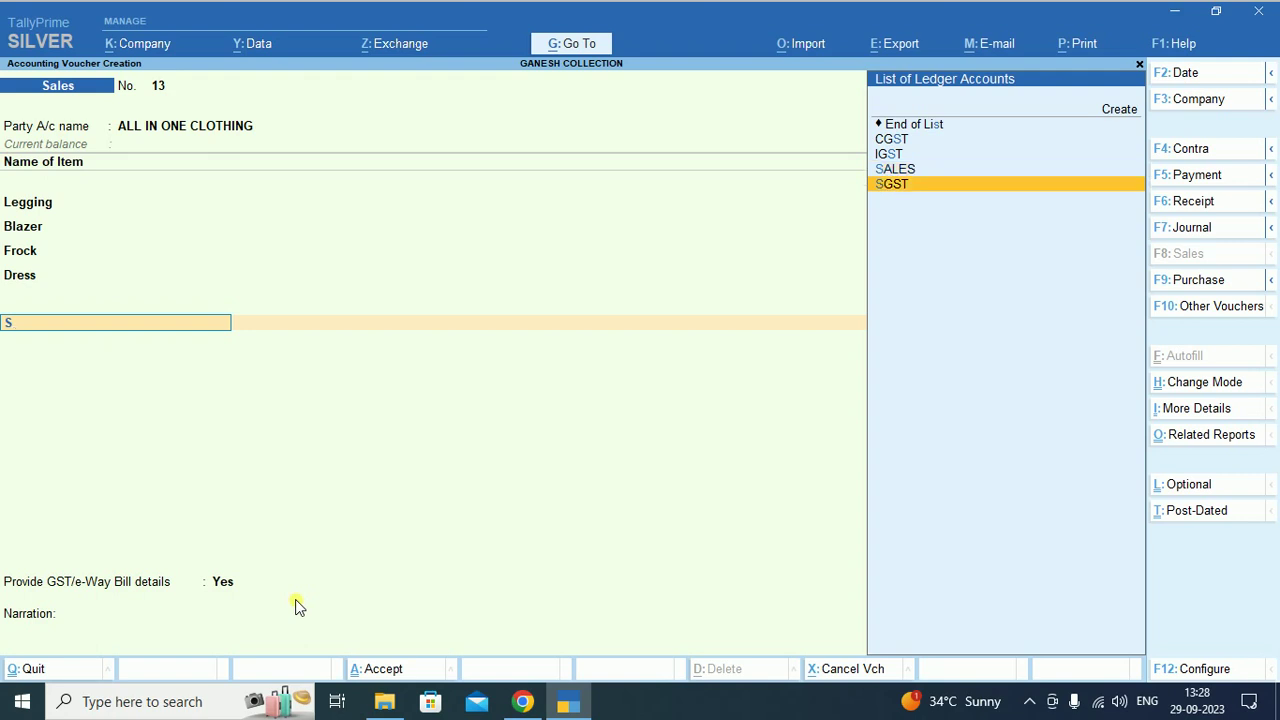
key(Return)
key(Return)
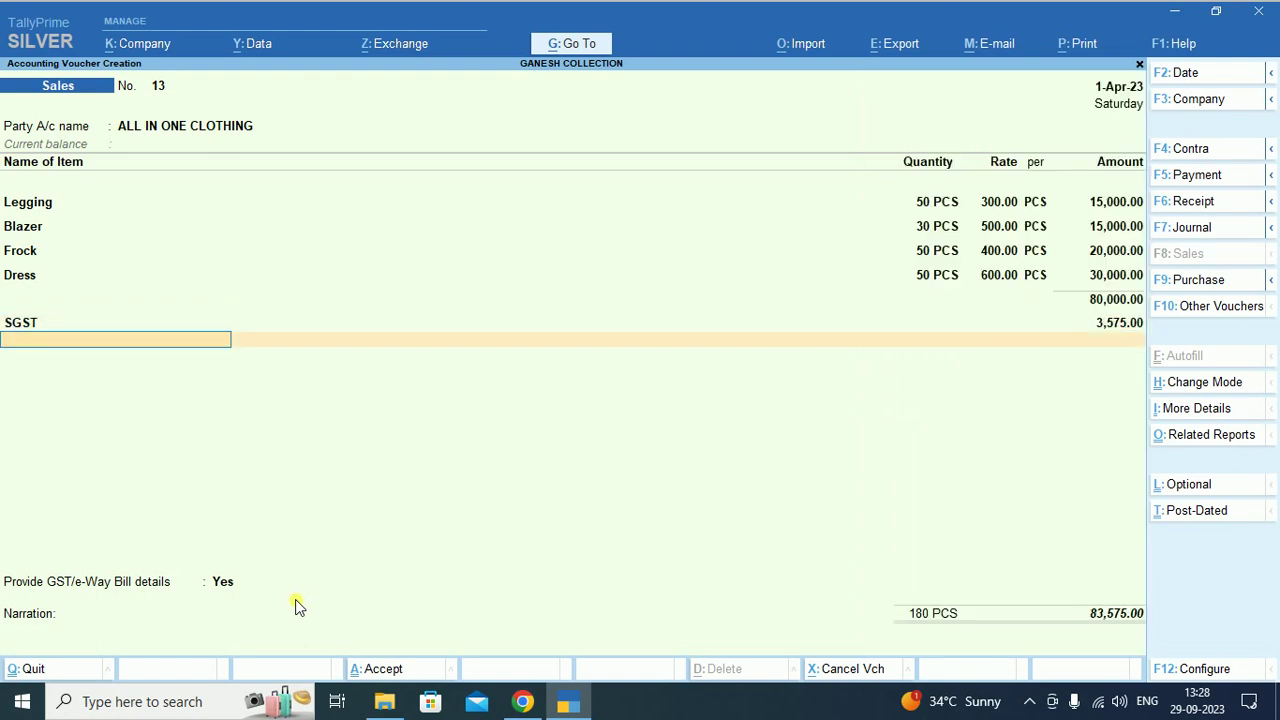
text(C)
key(Return)
key(Return)
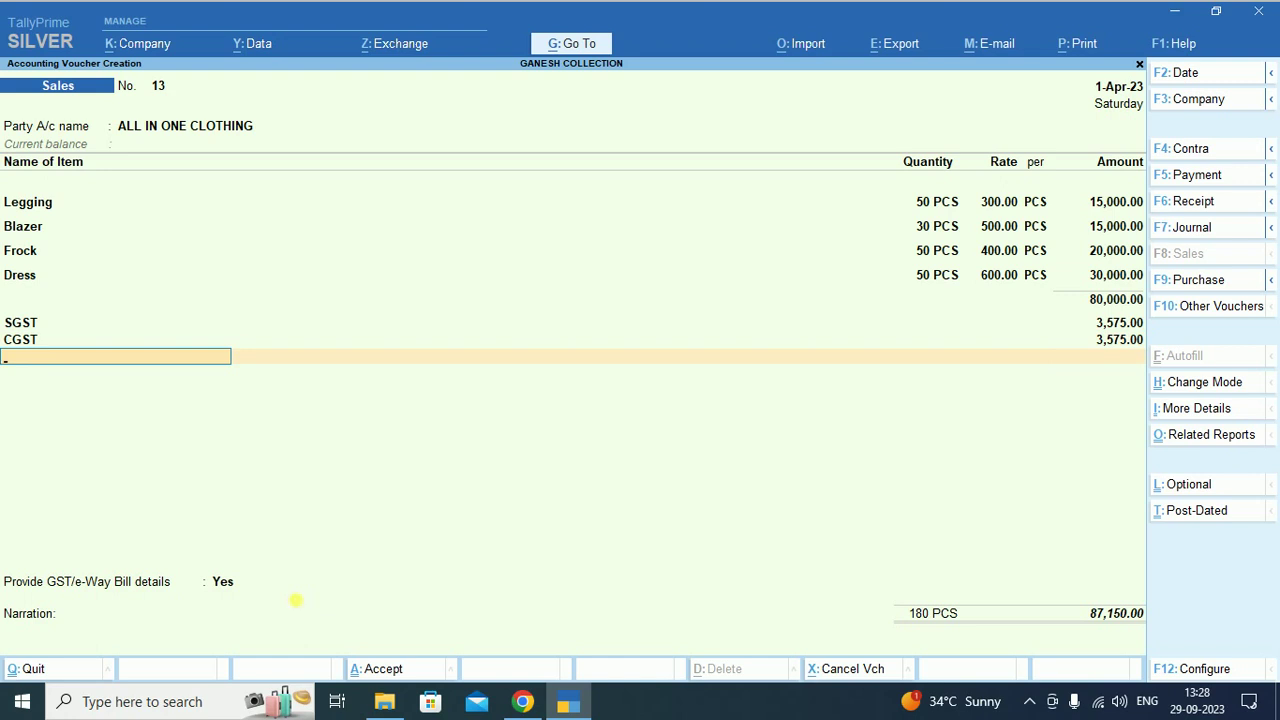
key(Return)
- Allocate the ALL IN ONE CLOTHING sale to new bill reference 13, save the sales voucher and answer the e-Way Bill question
key(ctrl+a)
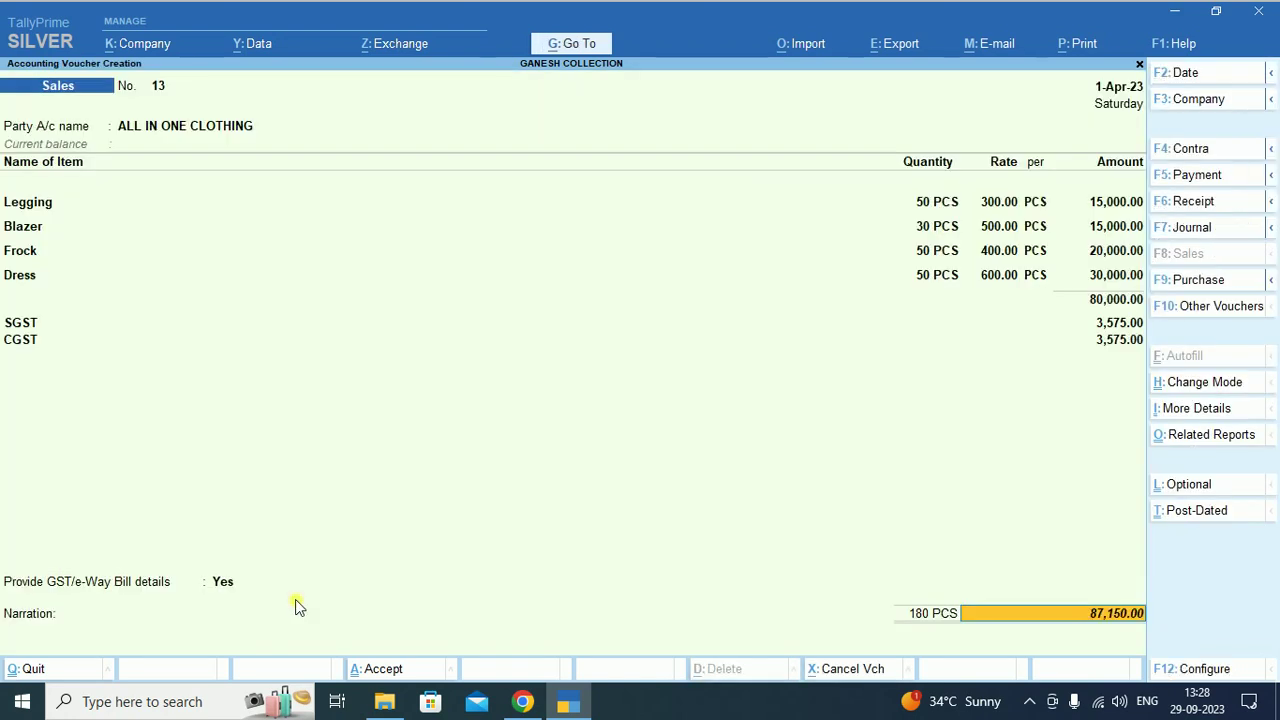
key(Return)
key(Return)
key(Return)
key(Return)
key(Return)
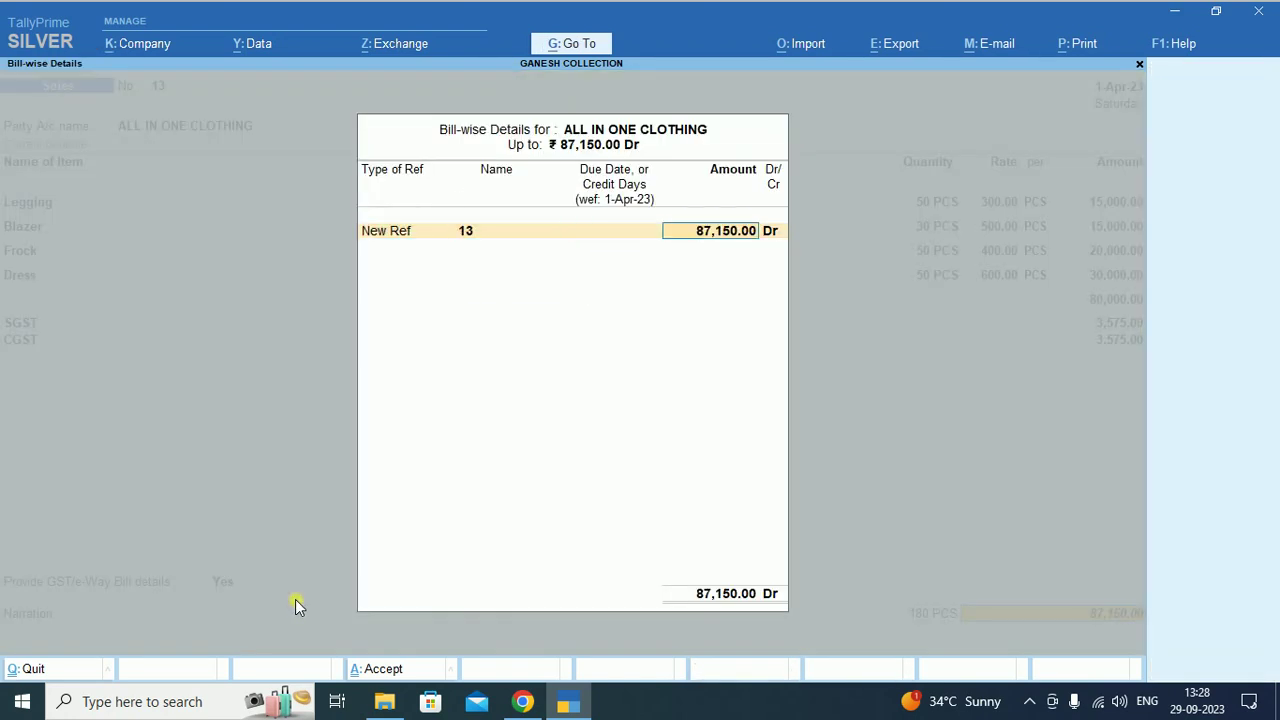
key(Return)
key(Return)
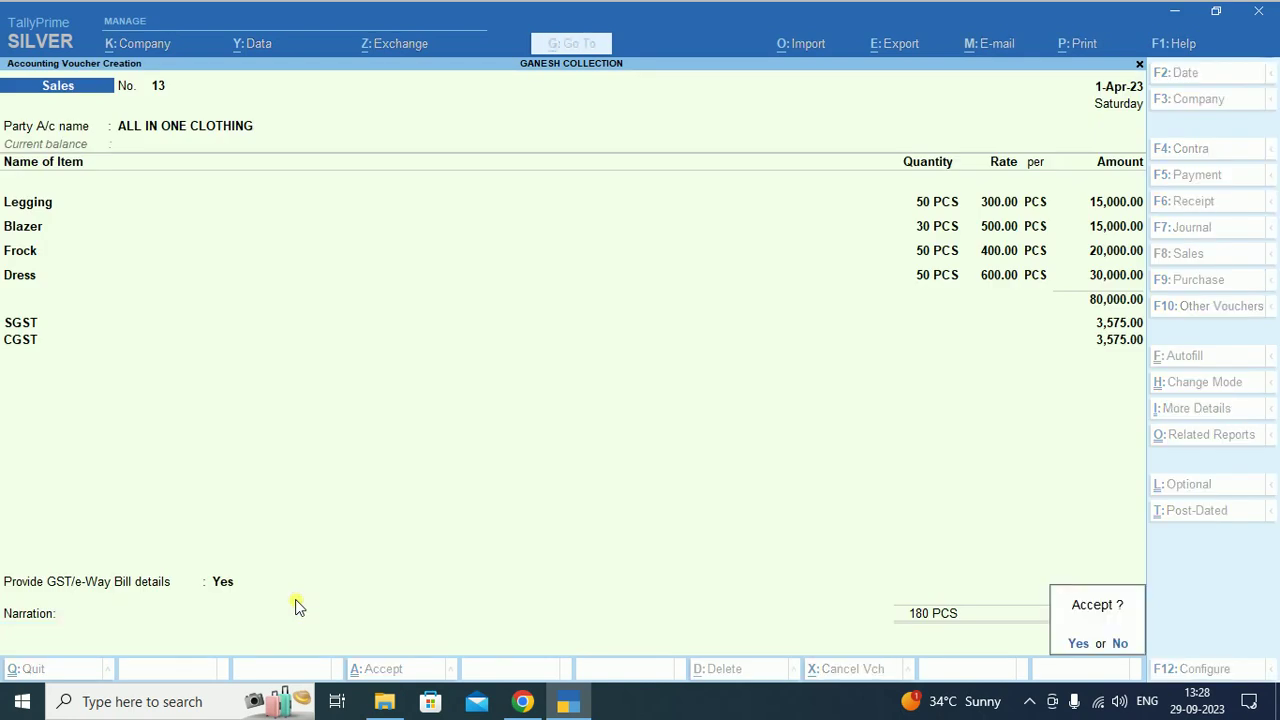
key(Return)
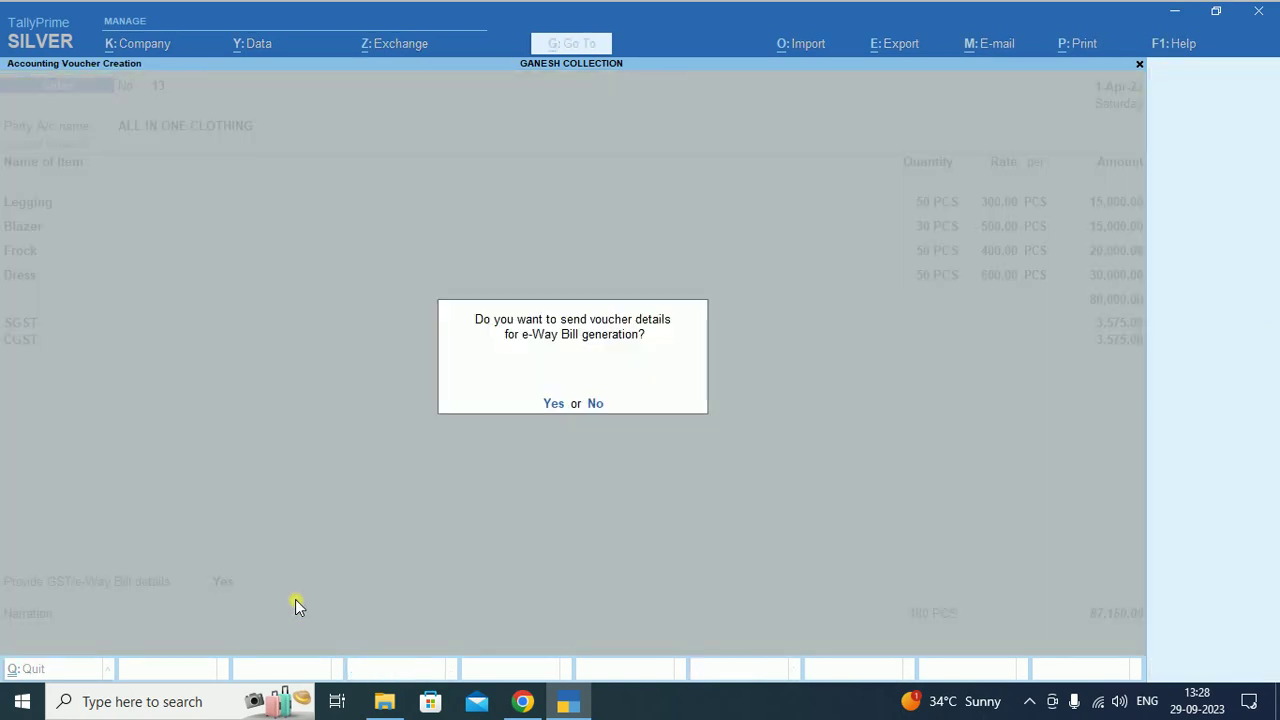
key(Return)
- Preview the saved sale's Tax Invoice, examine it enlarged and return to voucher entry
key(Return)
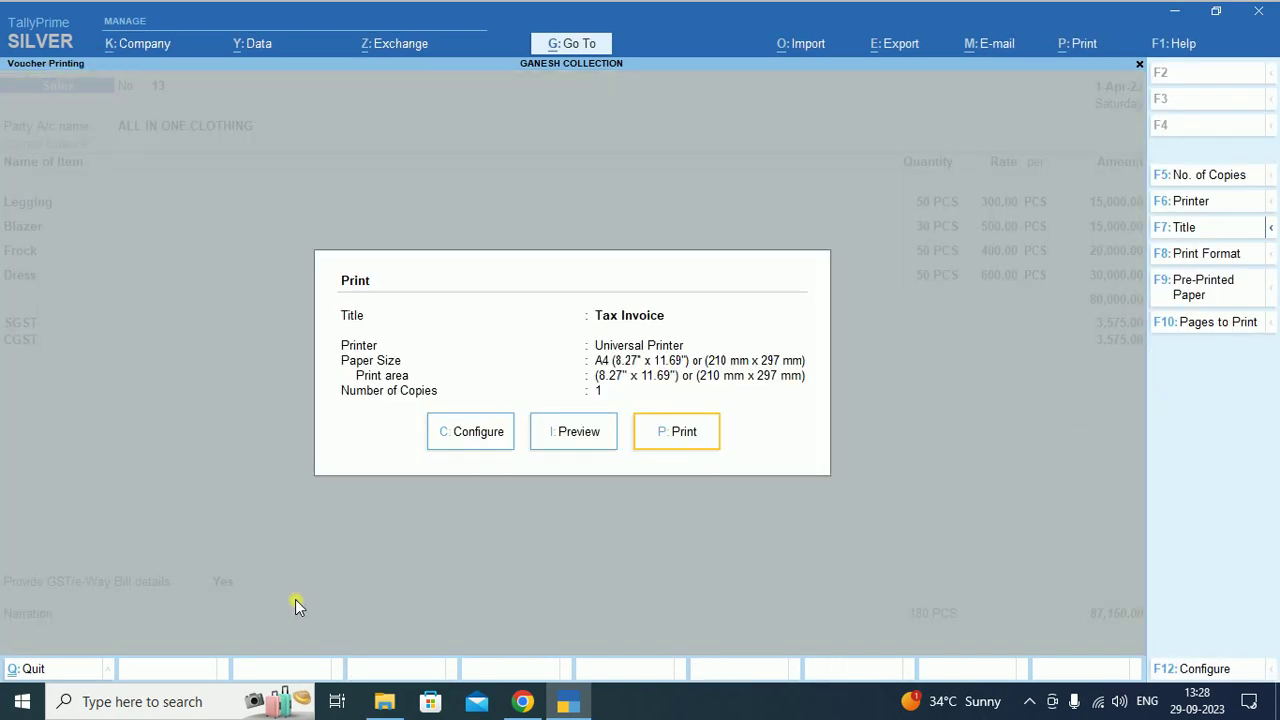
key(i)
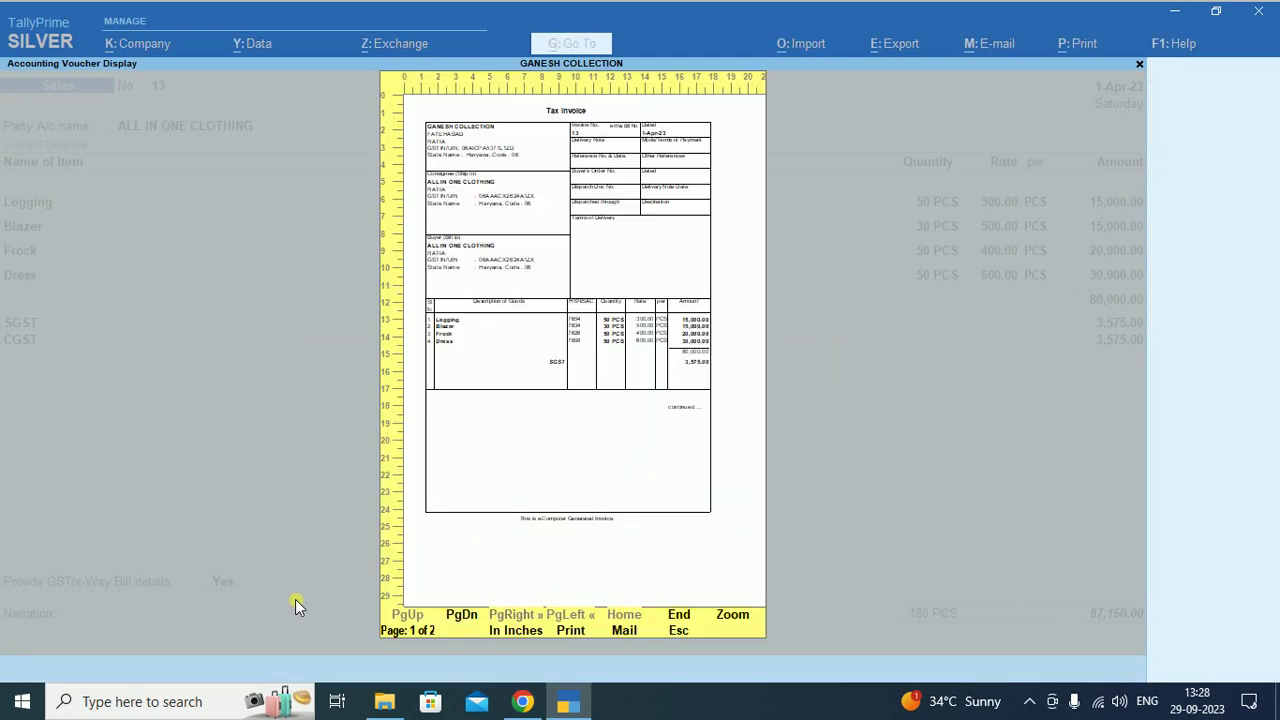
key(alt+z)
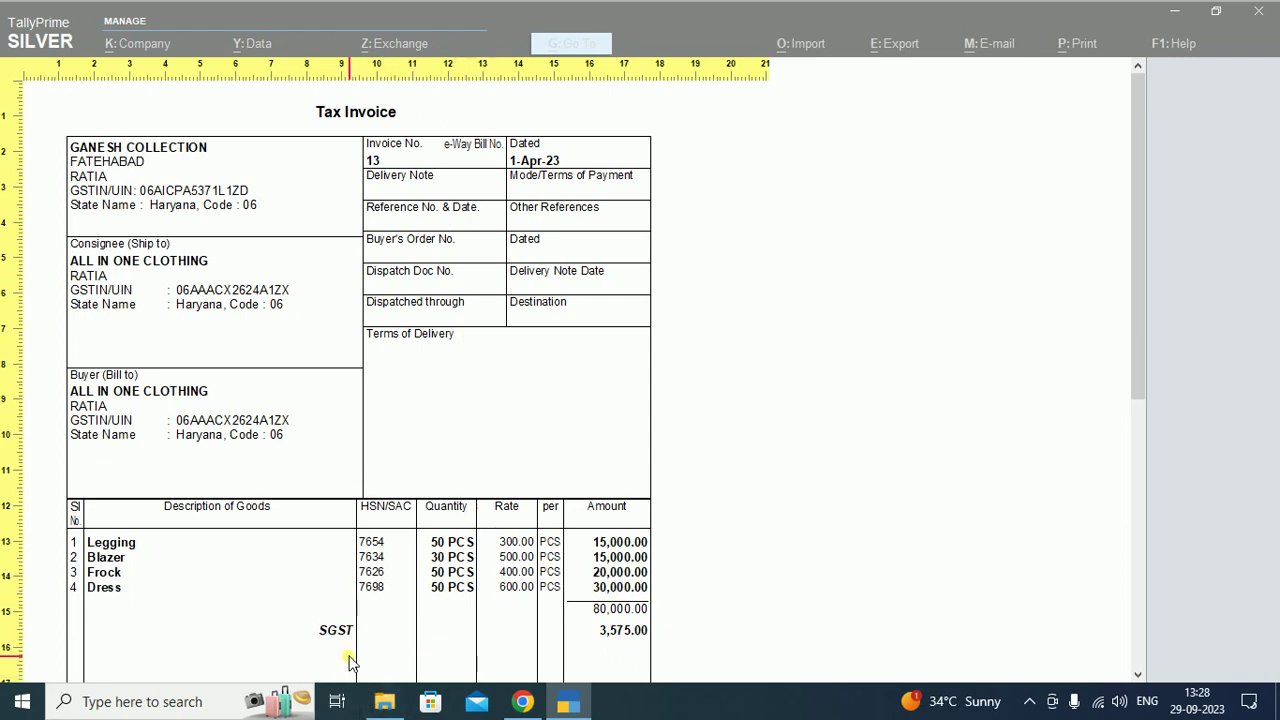
key(alt+z)
key(Escape)
key(Escape)
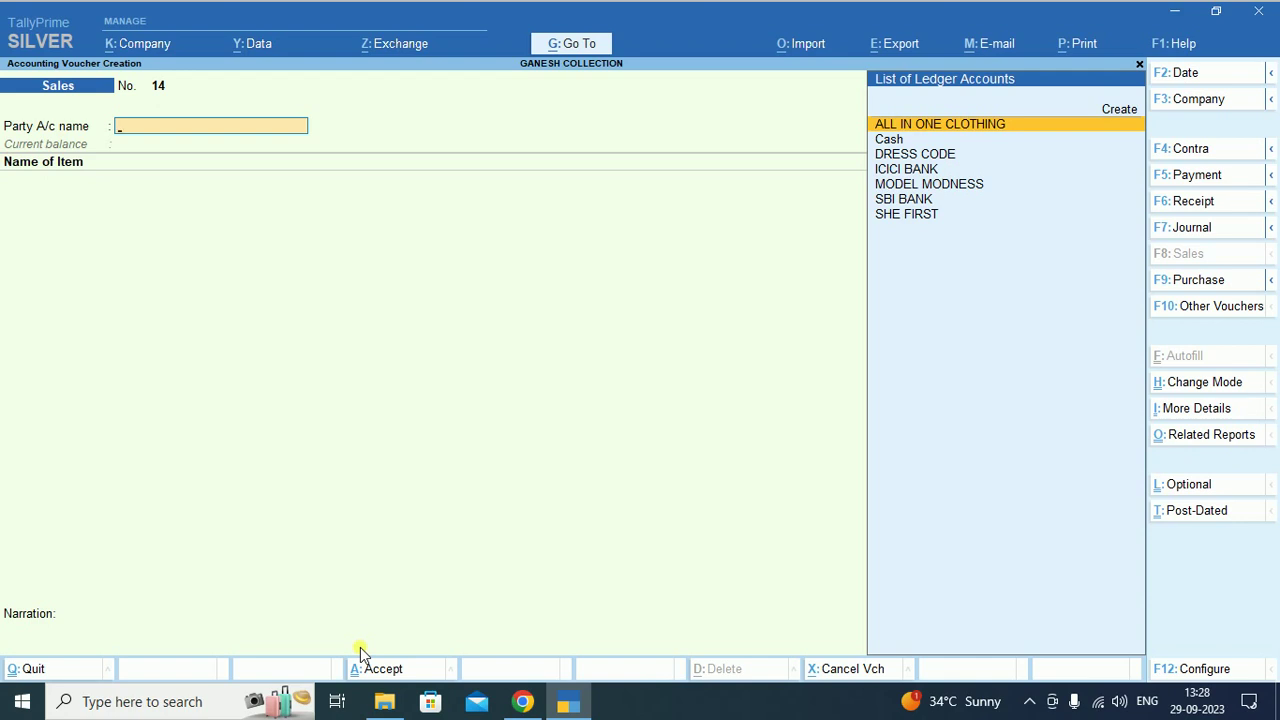
- Start a payment voucher debiting DRESS CODE with 1,00,000 against pending bill reference 100
key(F5)
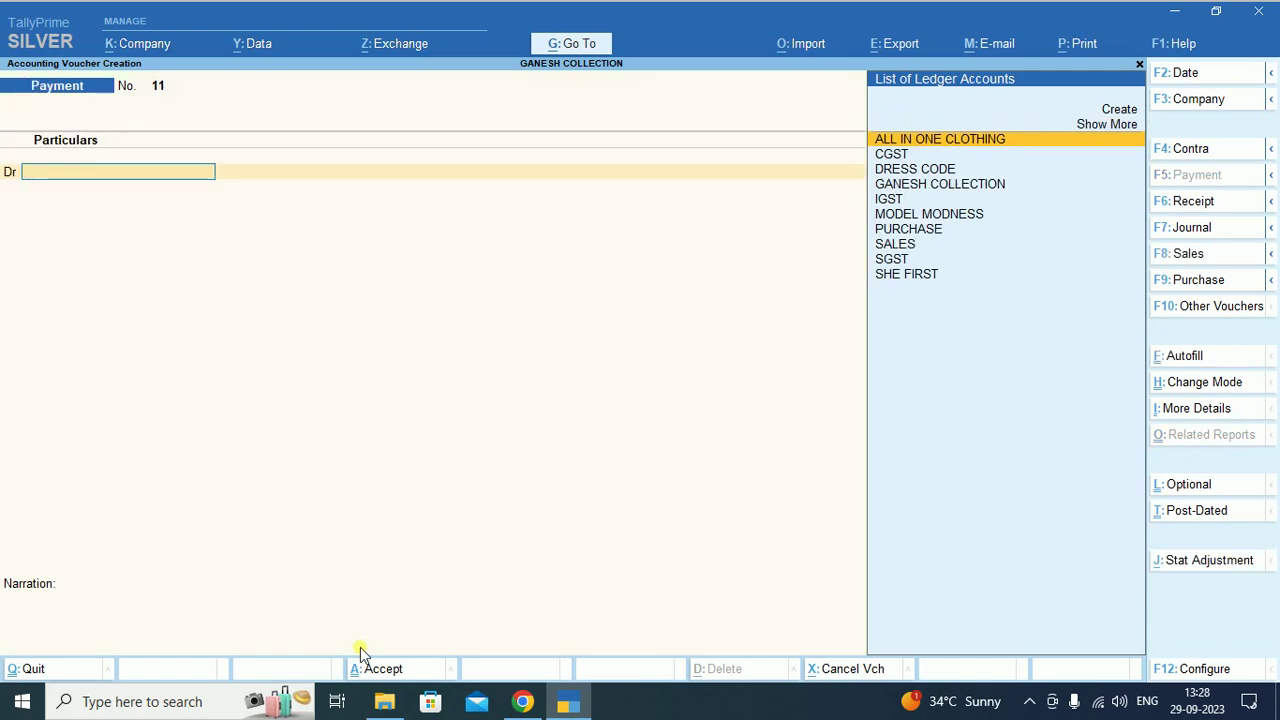
key(Down)
key(Down)
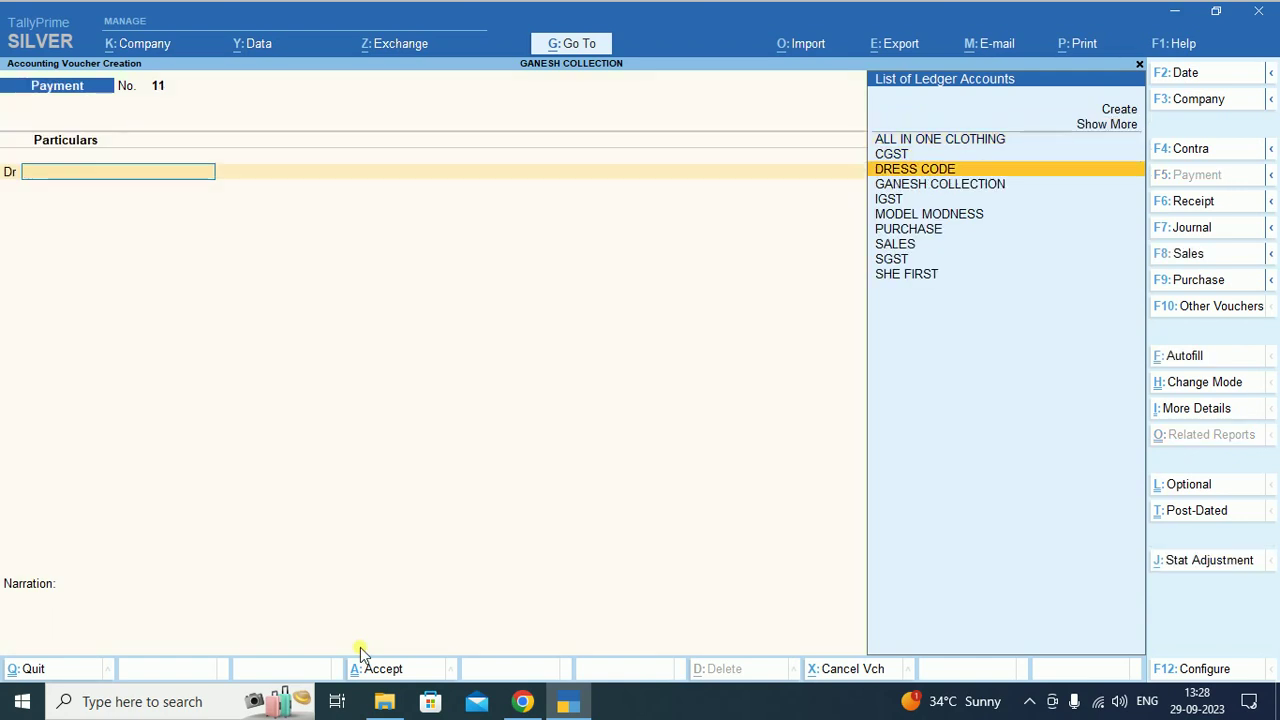
key(Return)
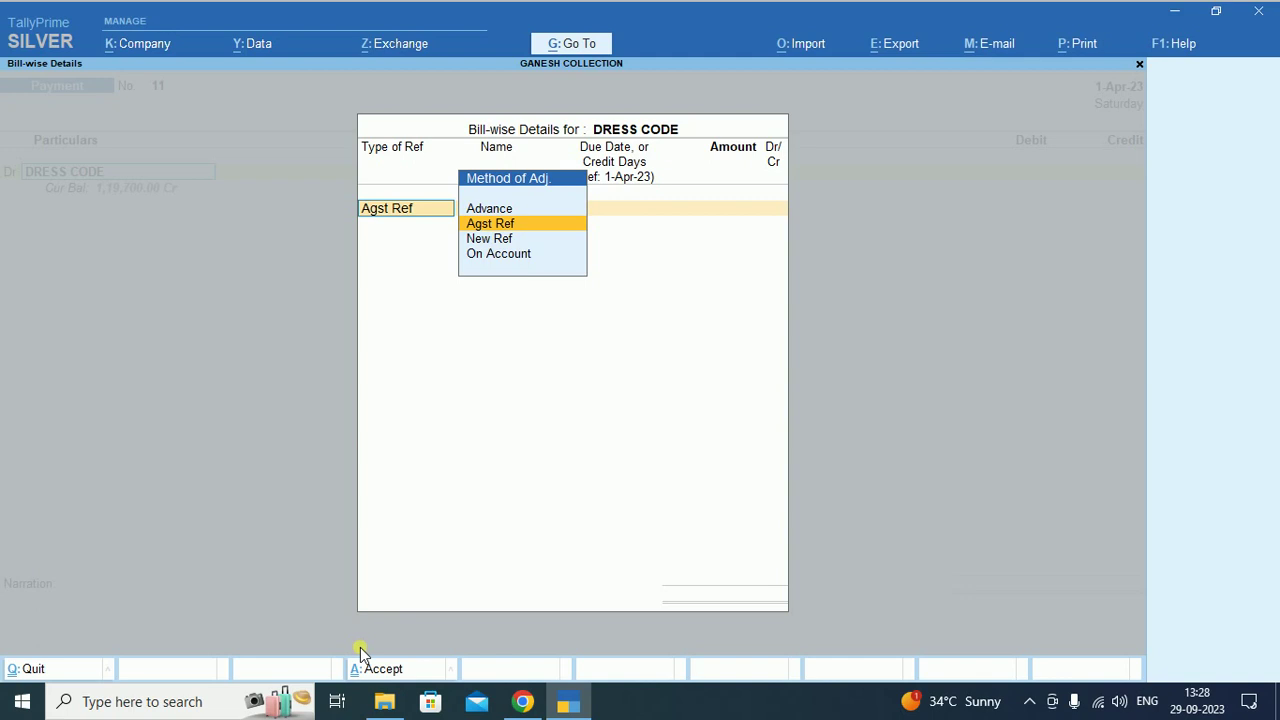
key(Return)
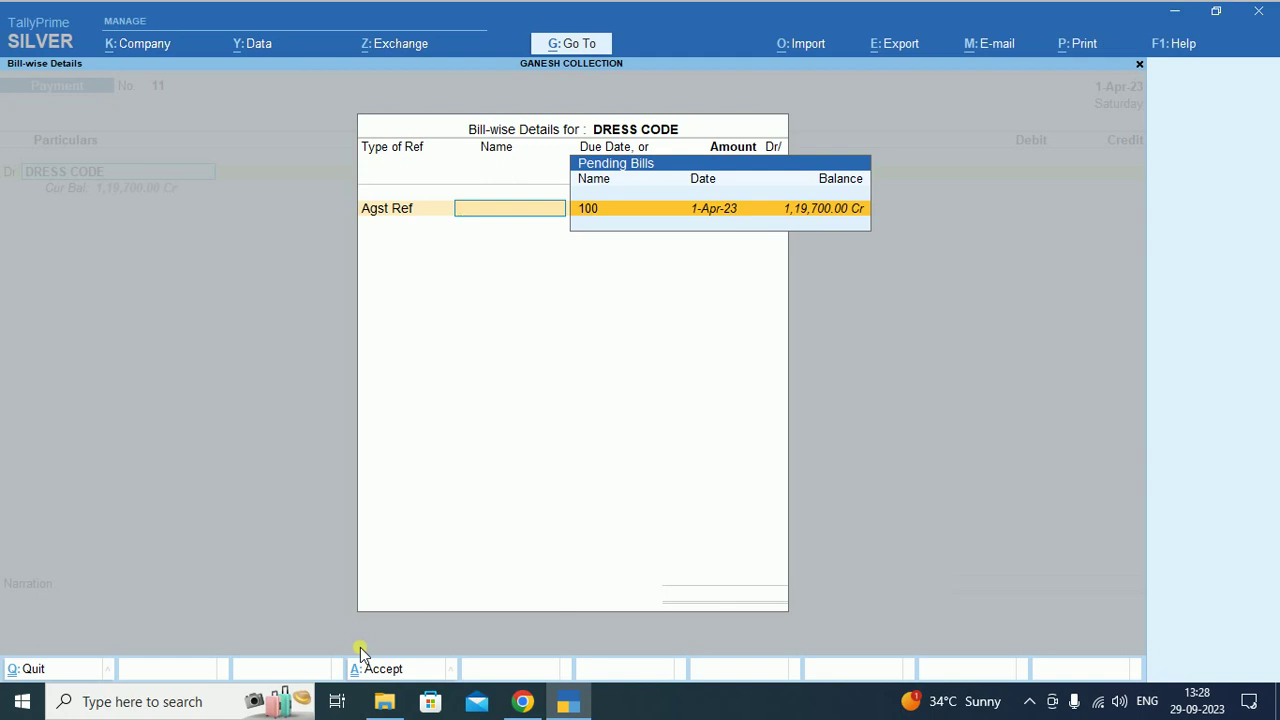
key(Return)
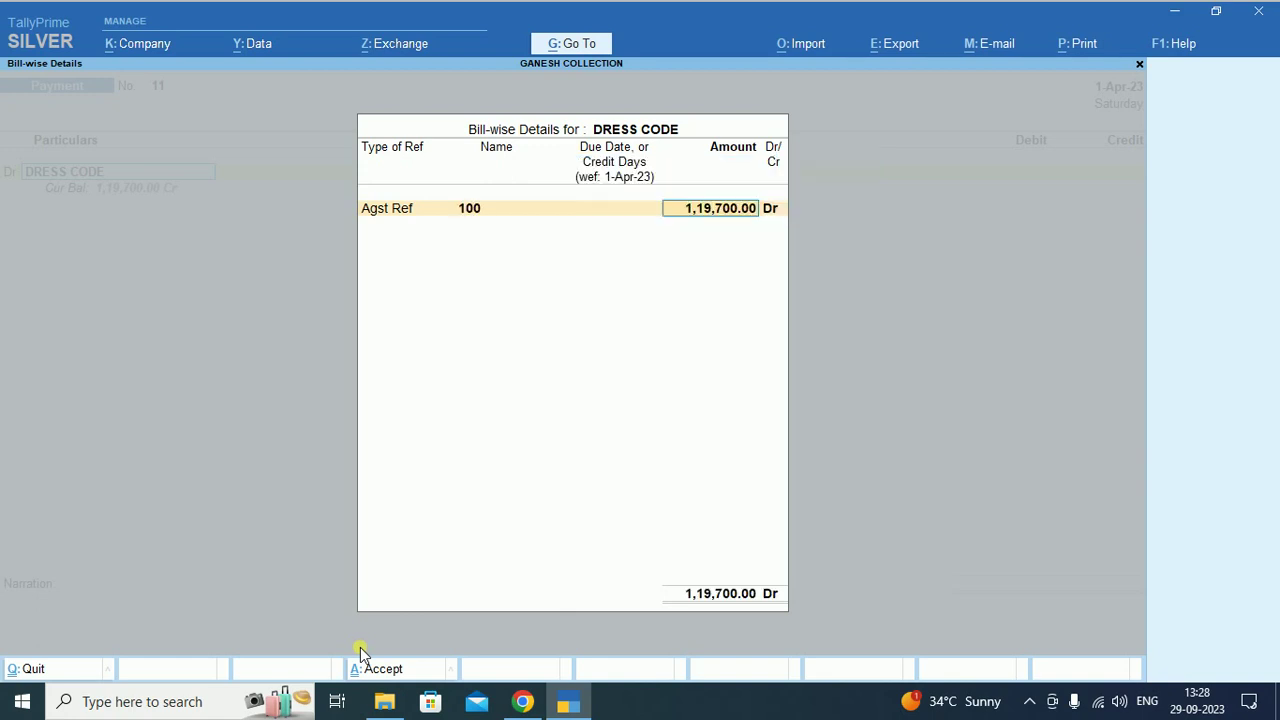
text(1,00,00)
text(0)
key(Return)
key(Return)
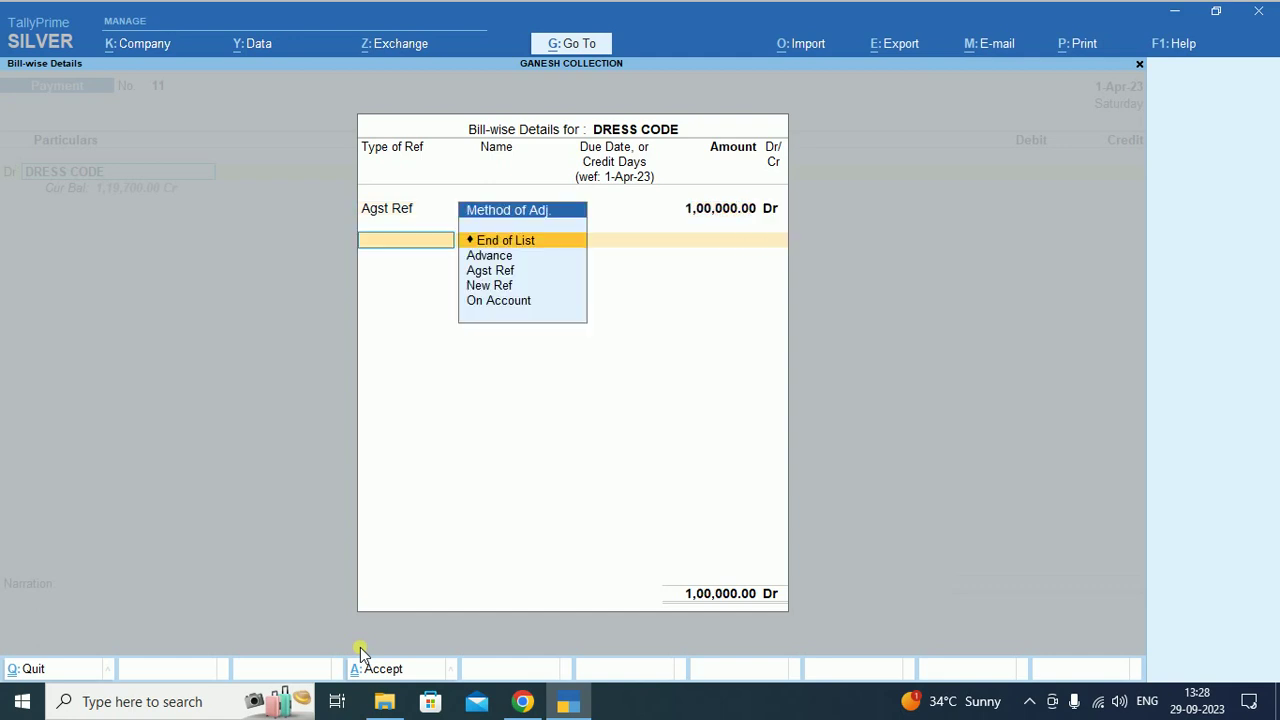
key(Return)
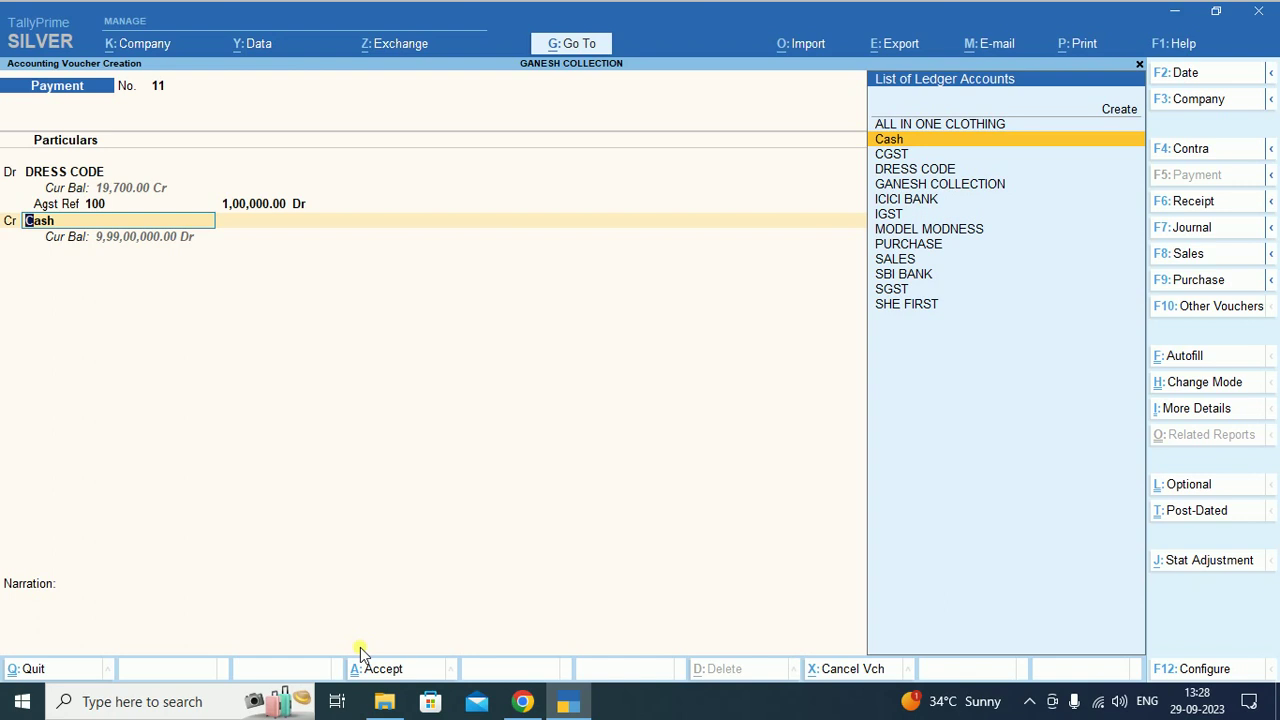
- Credit the DRESS CODE payment to Cash, accept the default party details and save the voucher without narration
key(Return)
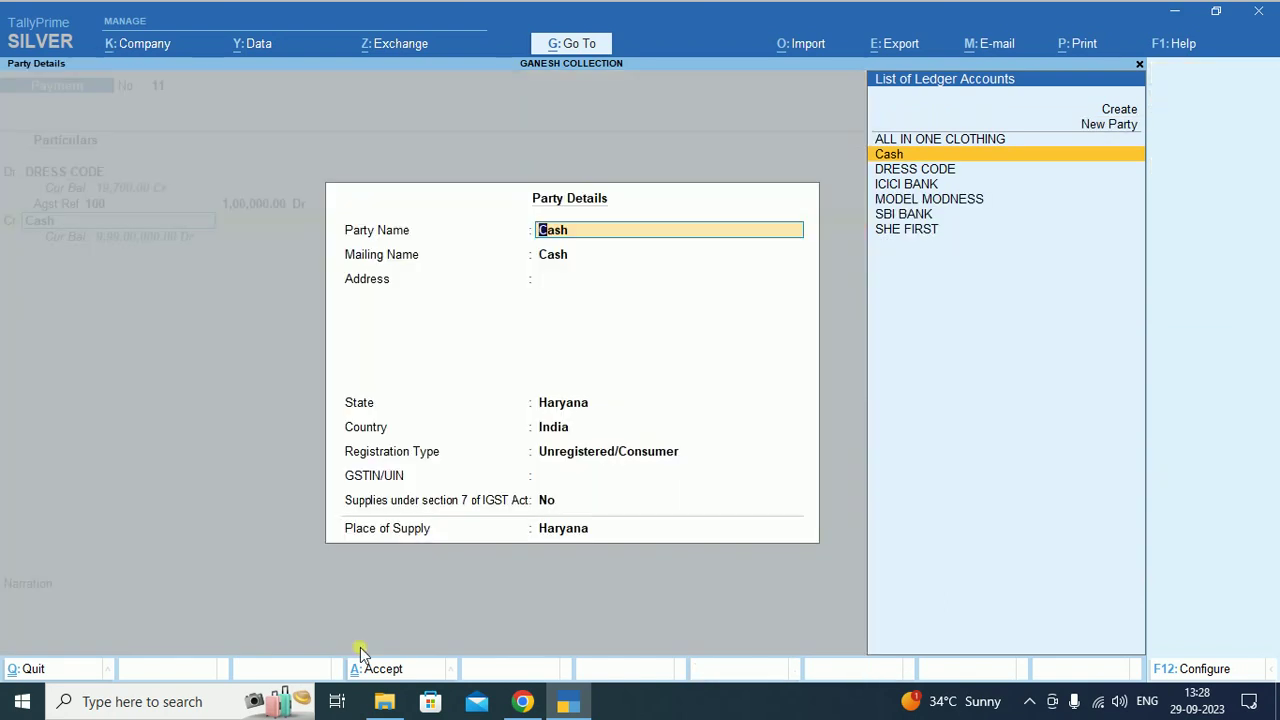
key(ctrl+a)
key(Return)
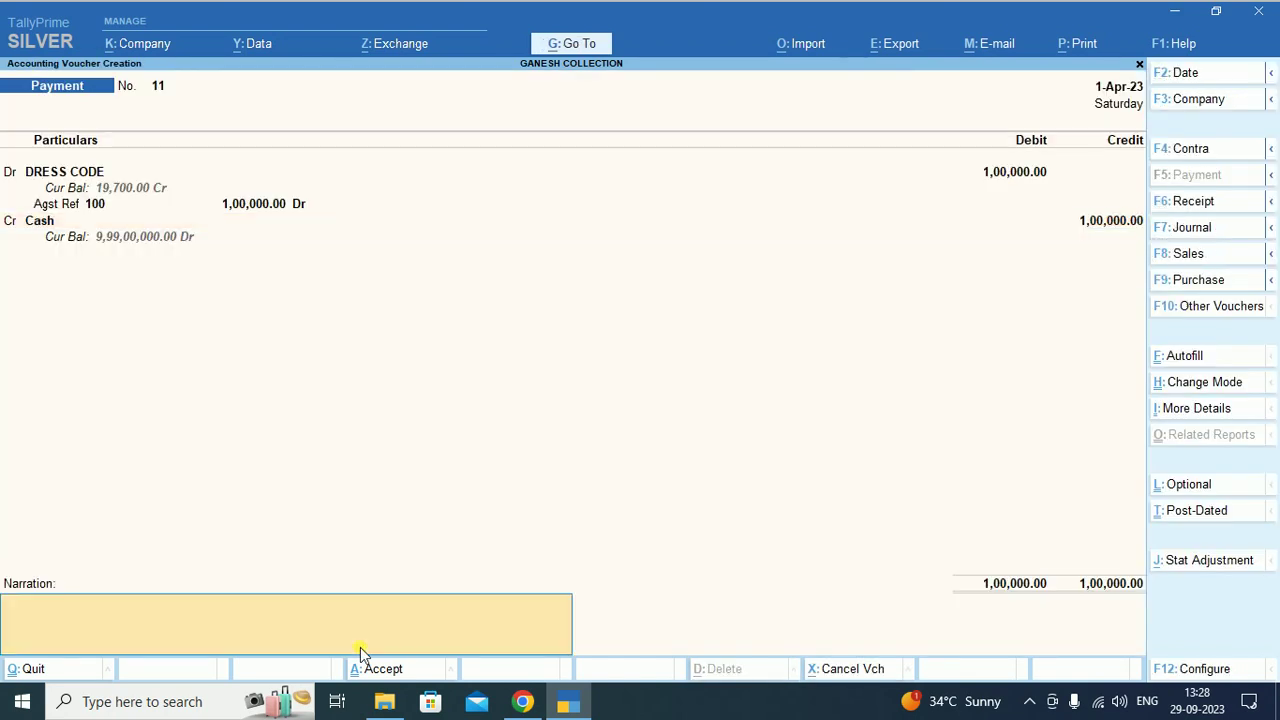
key(Return)
key(Return)
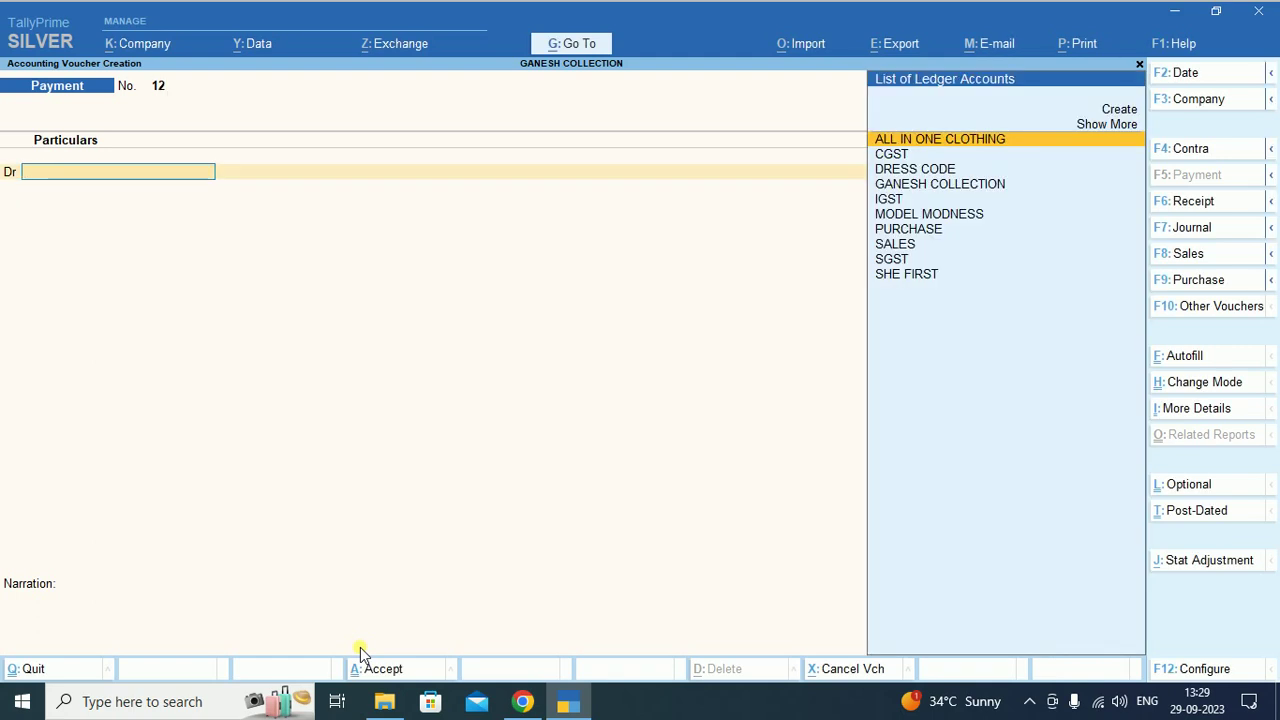
- Start a receipt voucher crediting ALL IN ONE CLOTHING with 80,000 against pending bill reference 13
key(F6)
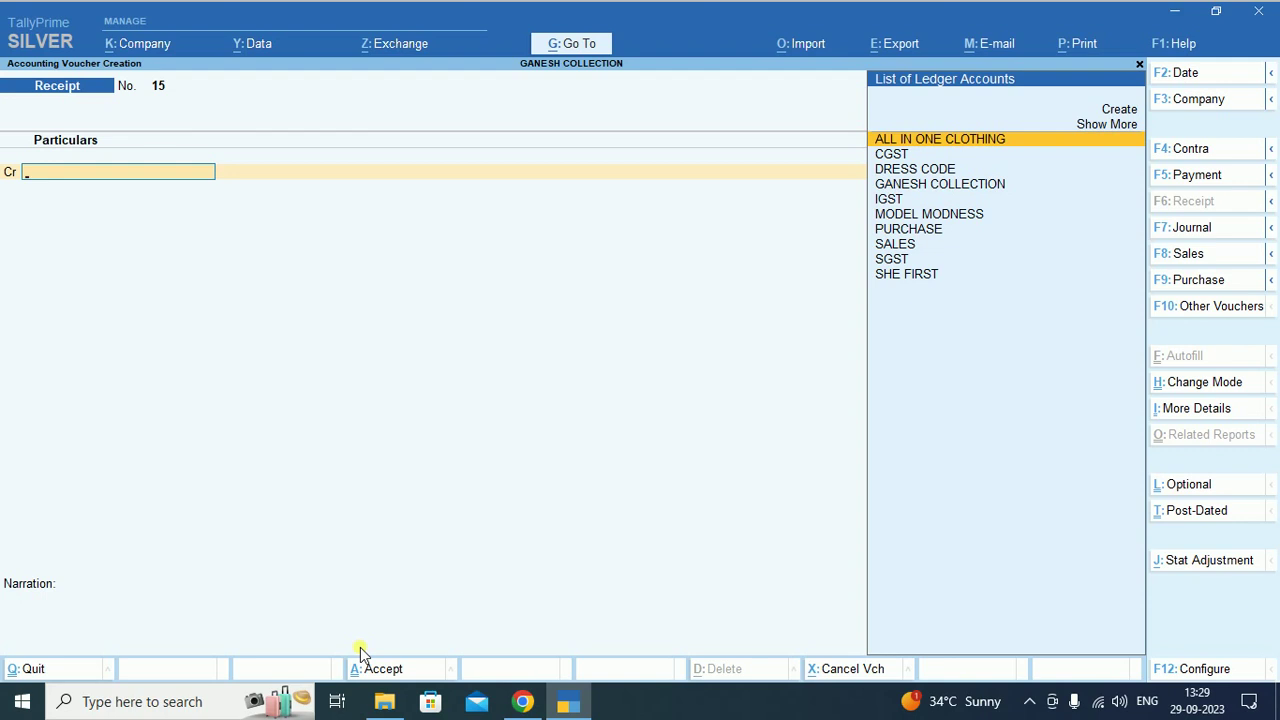
key(Return)
key(Return)
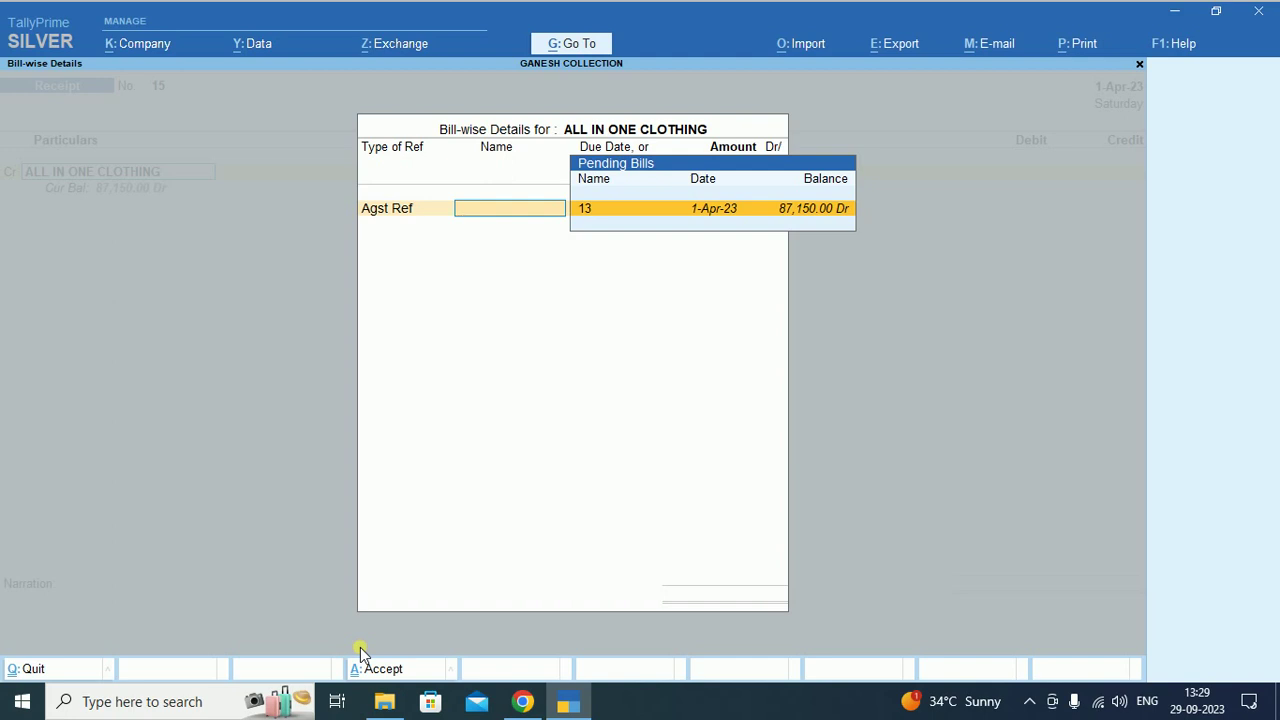
key(Return)
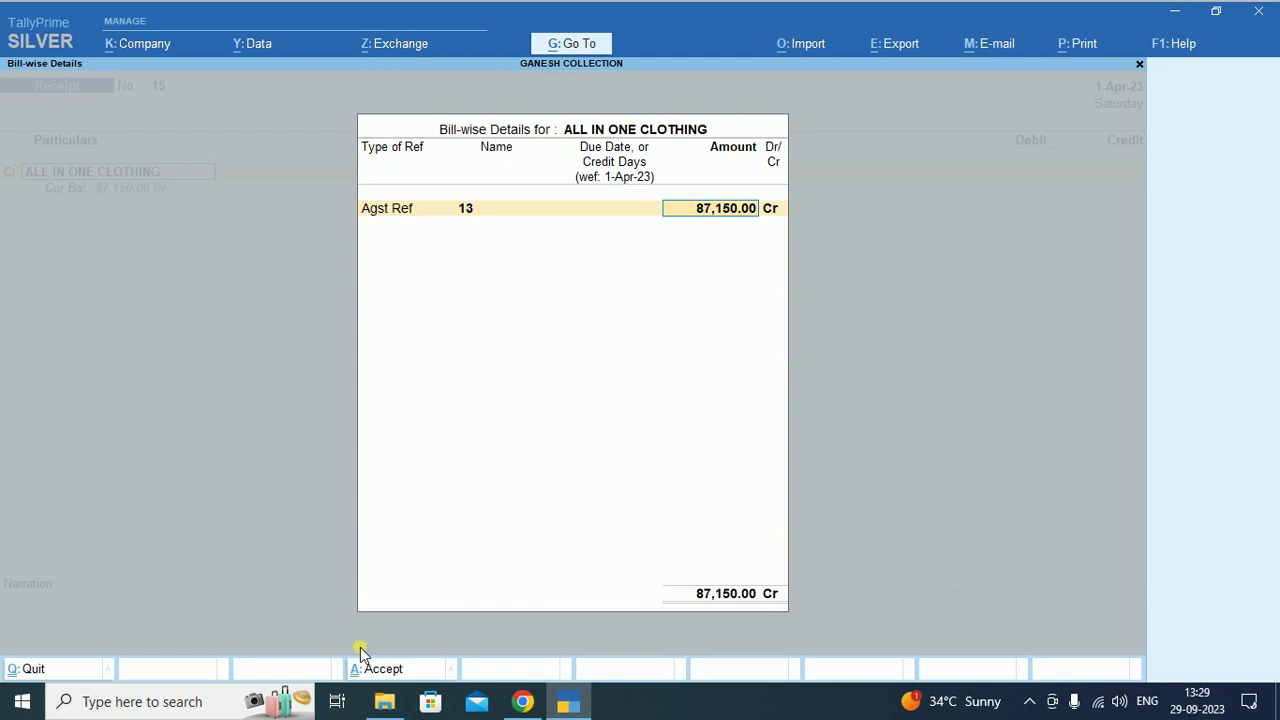
text(800000)
key(BackSpace)
key(Return)
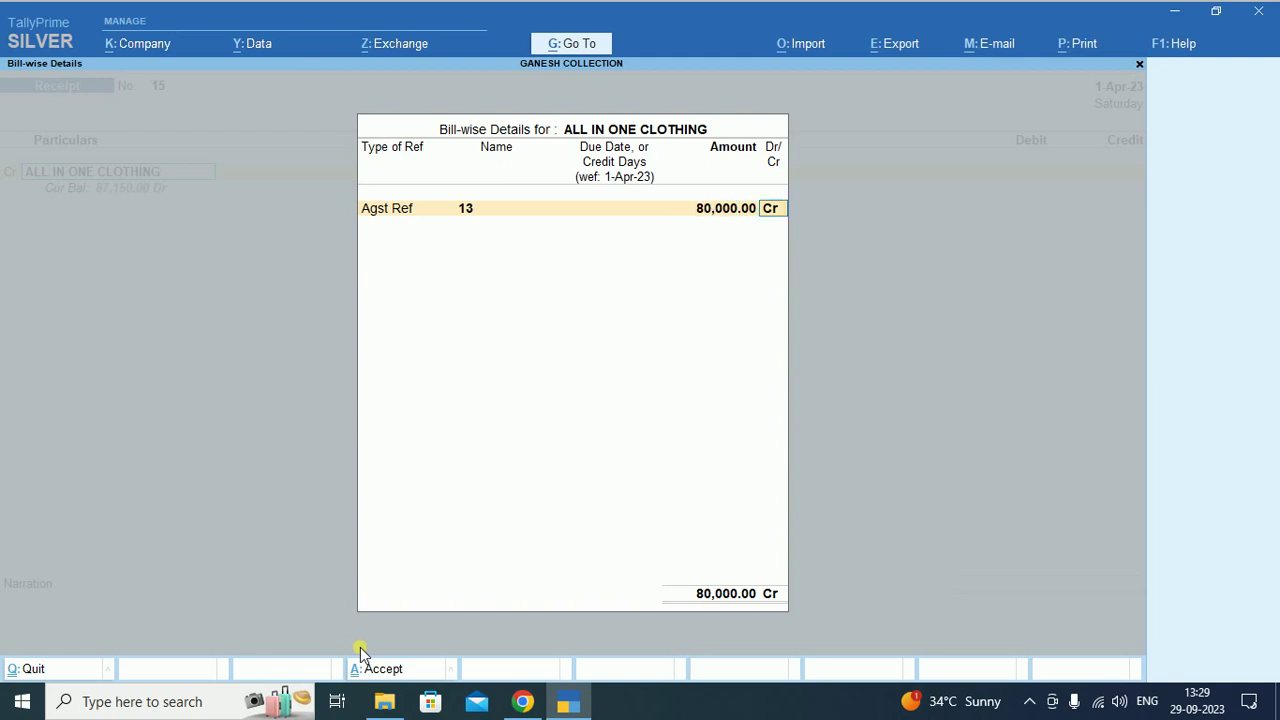
key(Return)
key(Return)
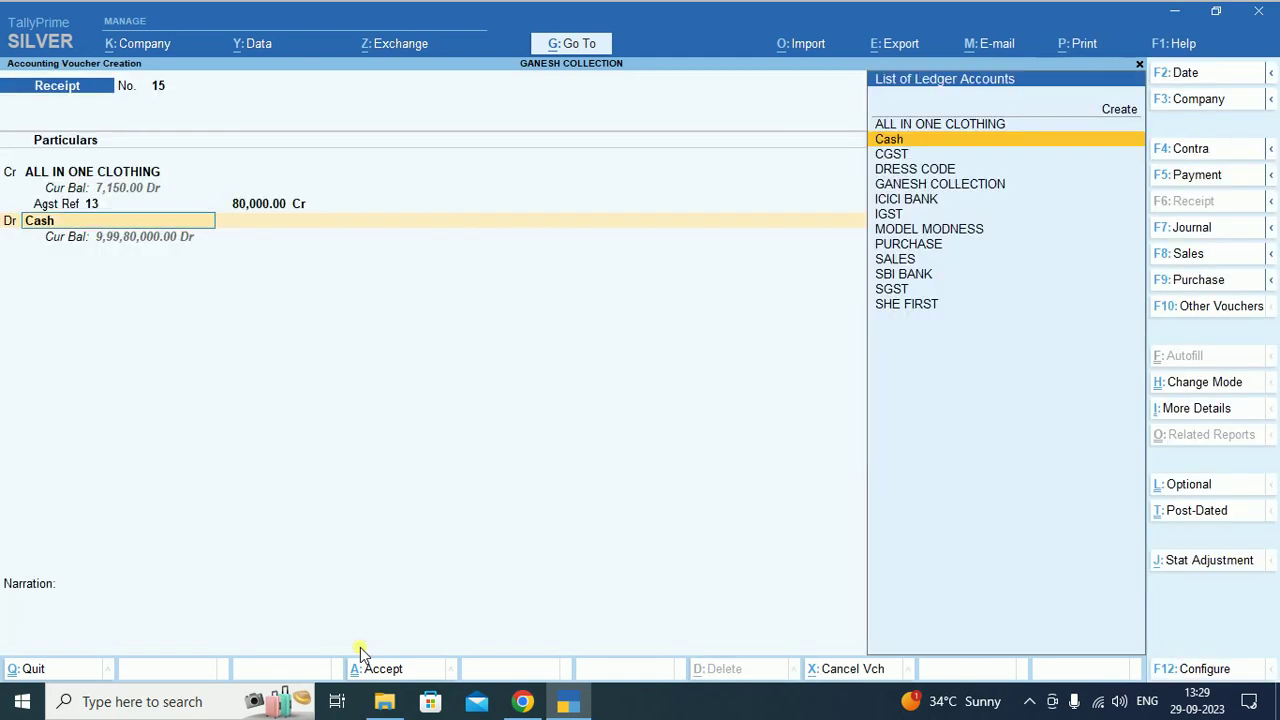
- Debit the ALL IN ONE CLOTHING receipt to Cash, accept the default party details and save the voucher without narration
key(Return)
key(Return)
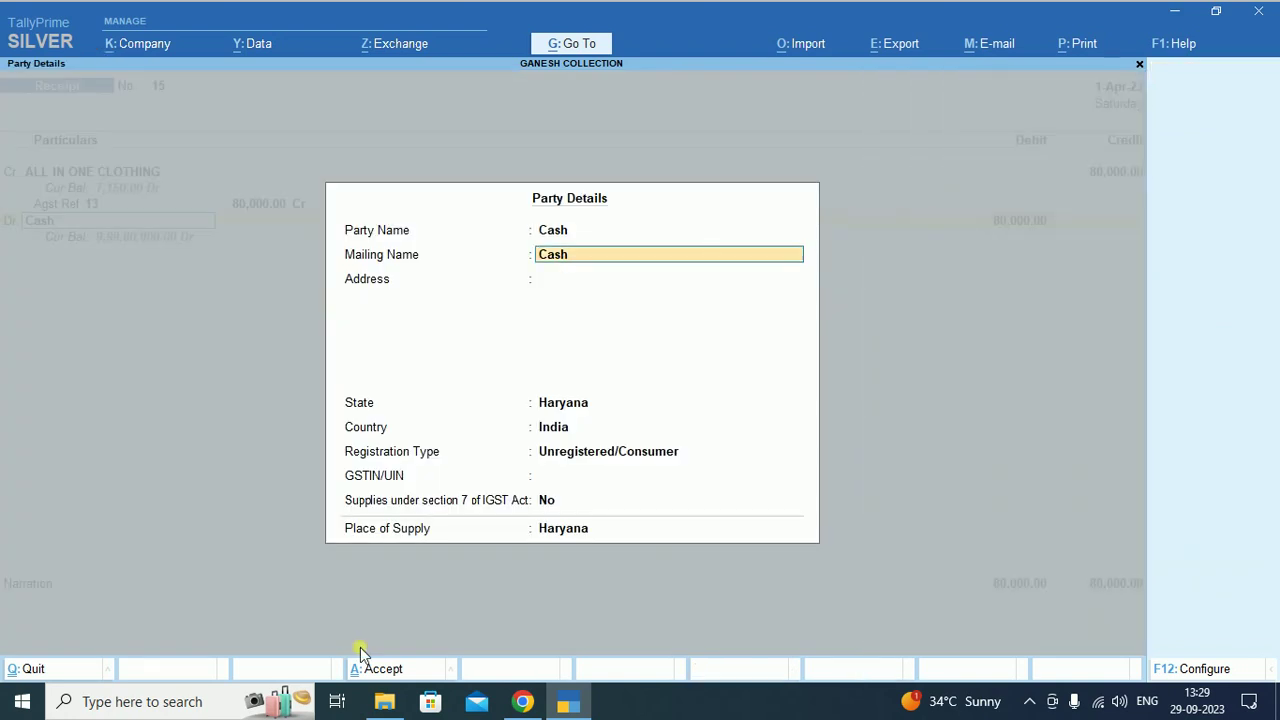
key(ctrl+a)
key(Return)
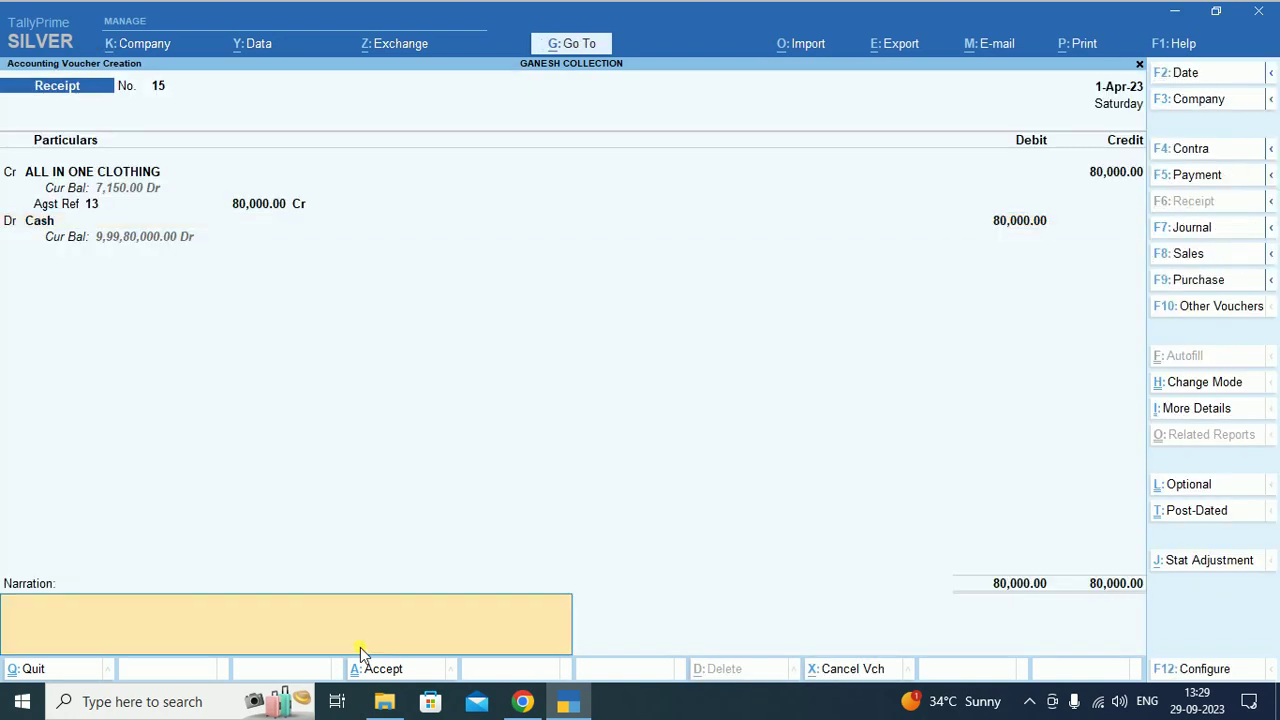
key(Return)
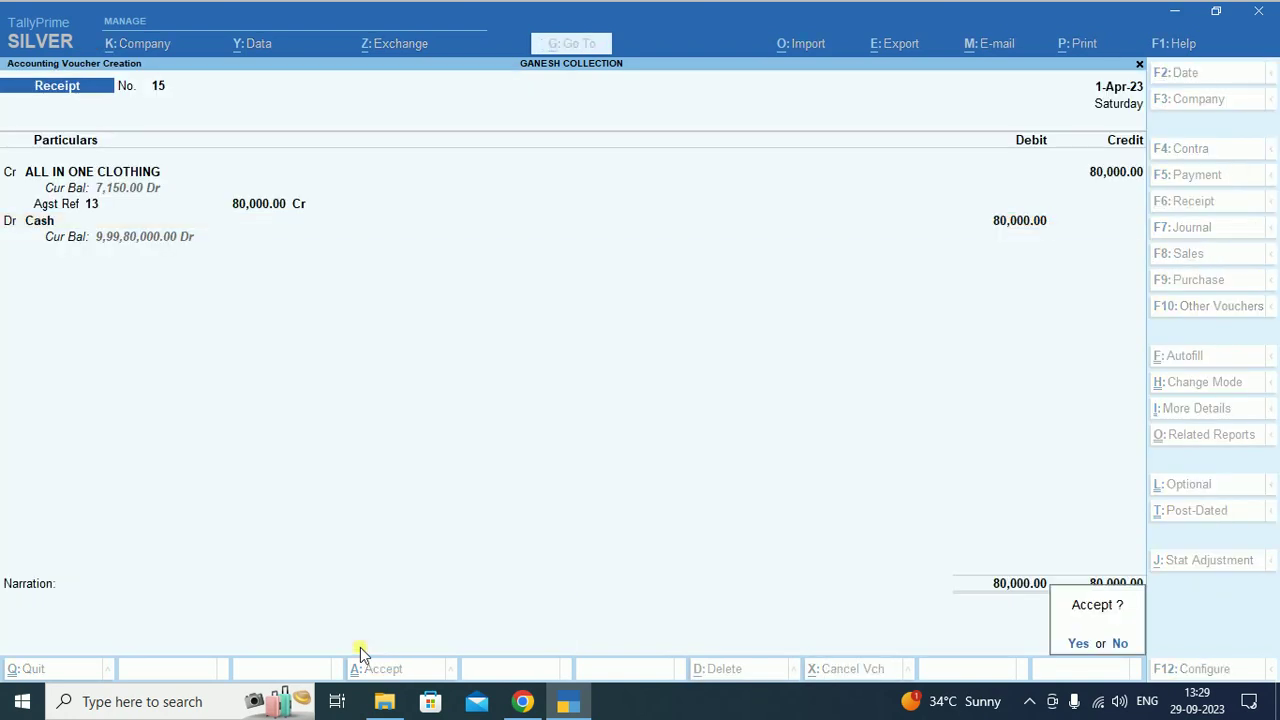
key(Return)
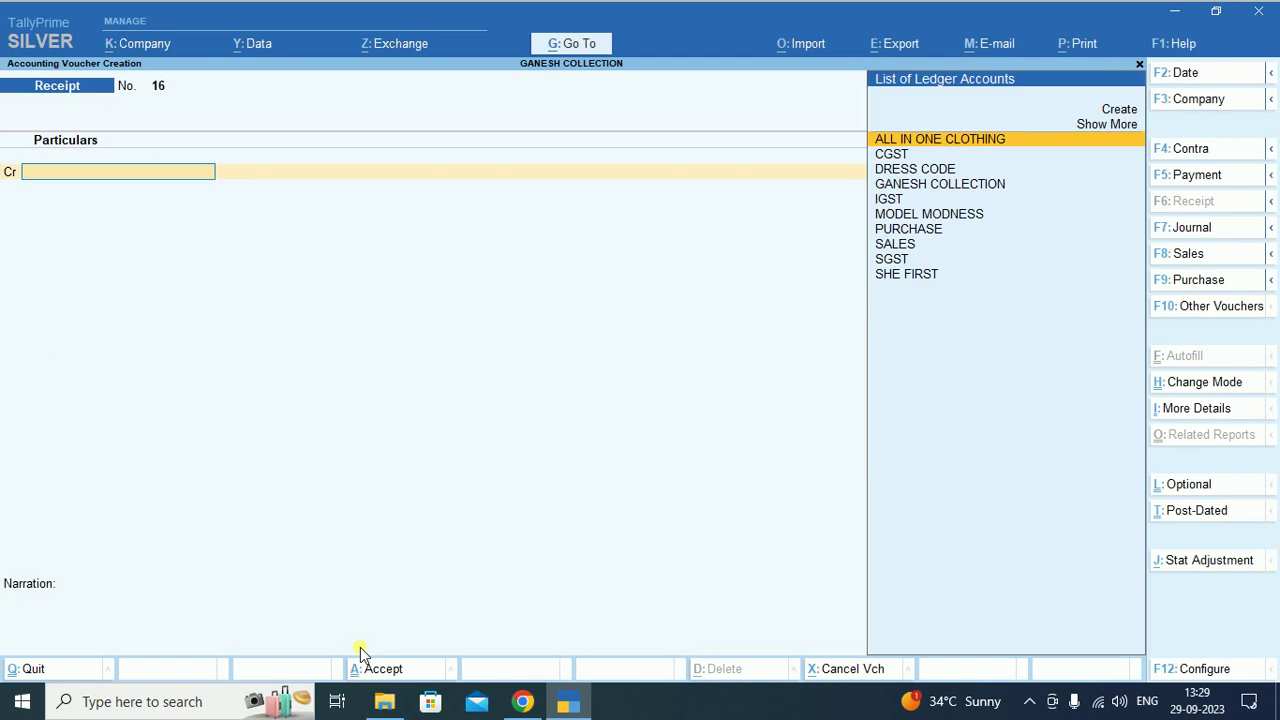
- Quit voucher creation and bring up the additional reports from the Gateway of Tally
key(Escape)
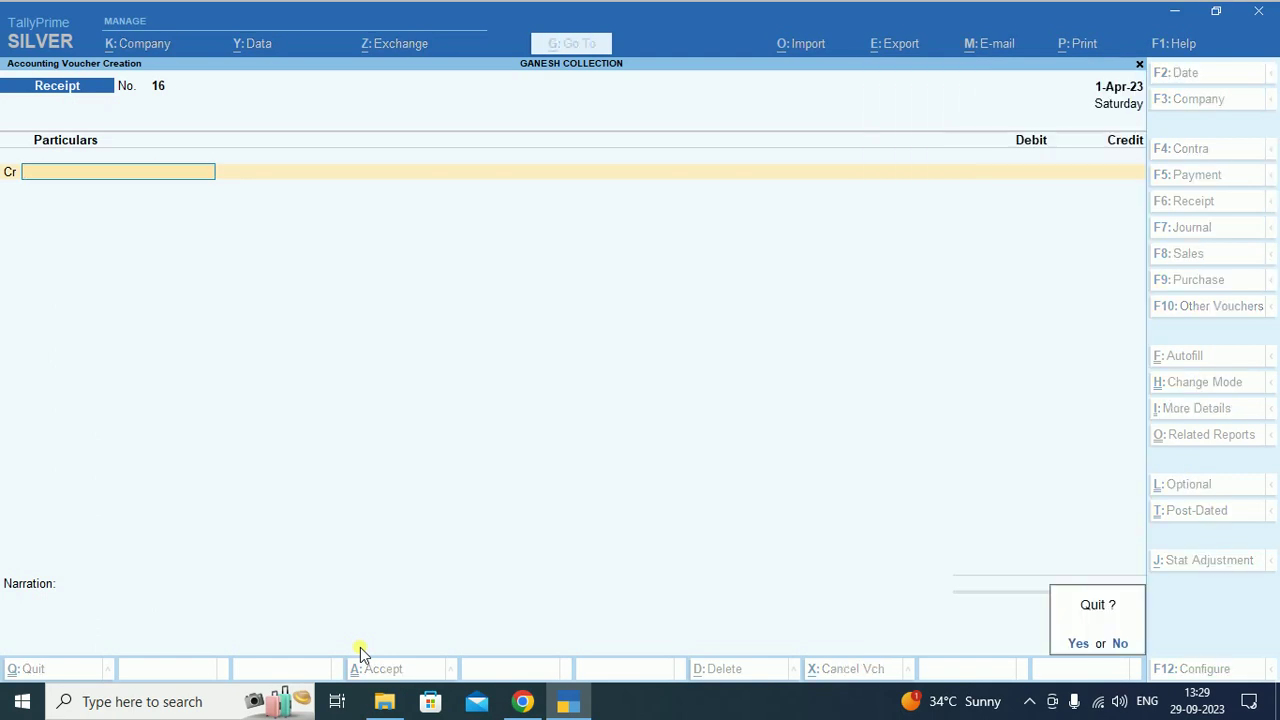
key(Return)
key(Down)
key(Down)
key(Down)
key(Down)
key(Down)
key(Down)
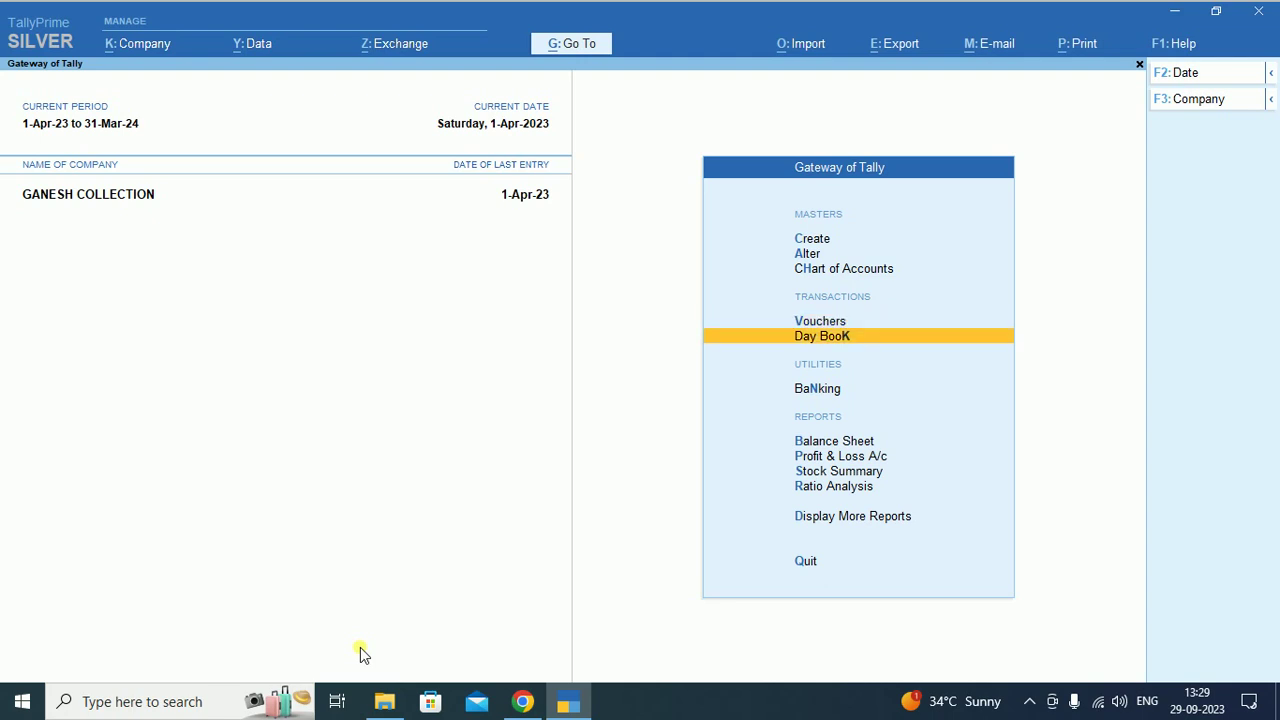
key(Down)
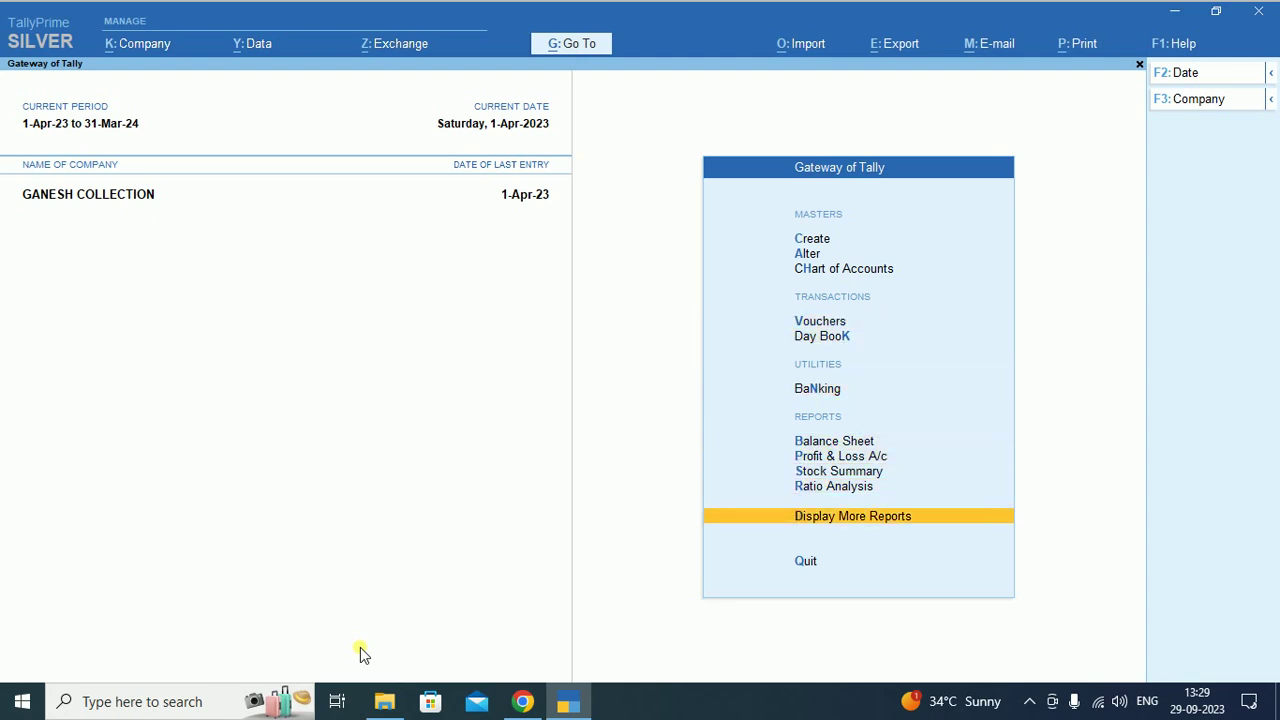
key(Return)
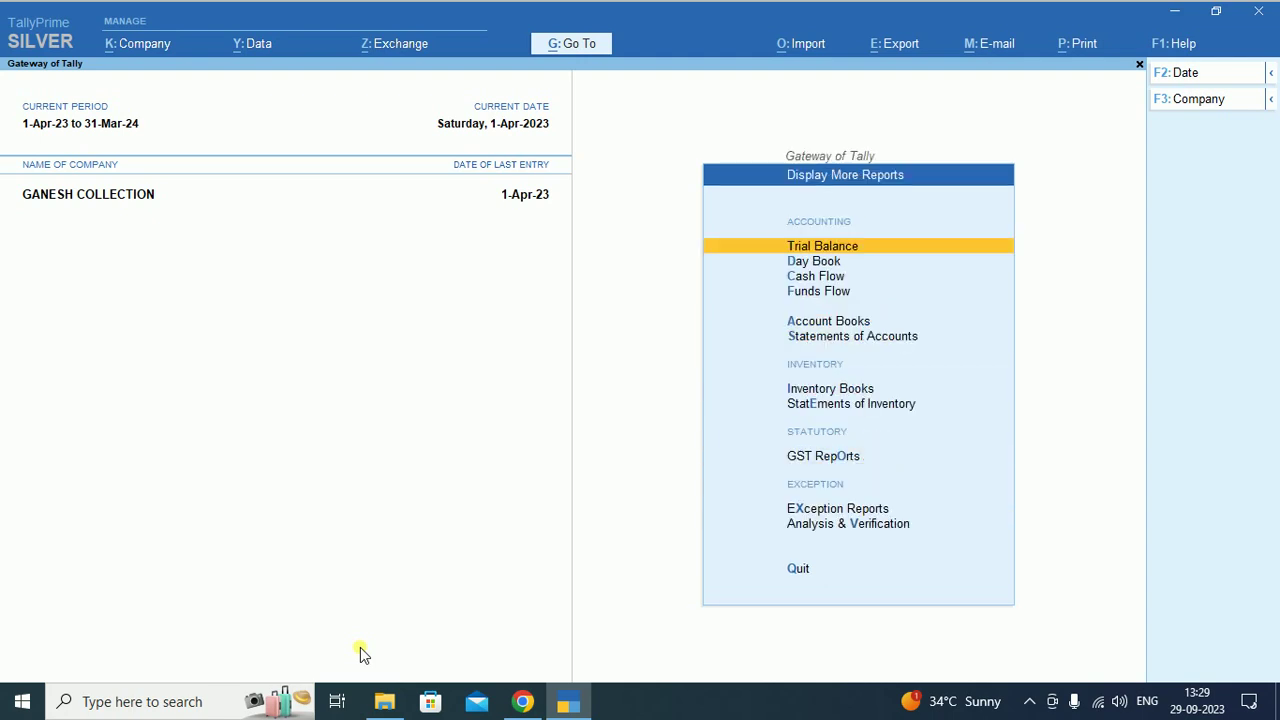
- Open the outstanding Payables report from the statements of accounts and examine the DRESS CODE bill in detailed view
key(Down)
key(Down)
key(Down)
key(Down)
key(Down)
key(Return)
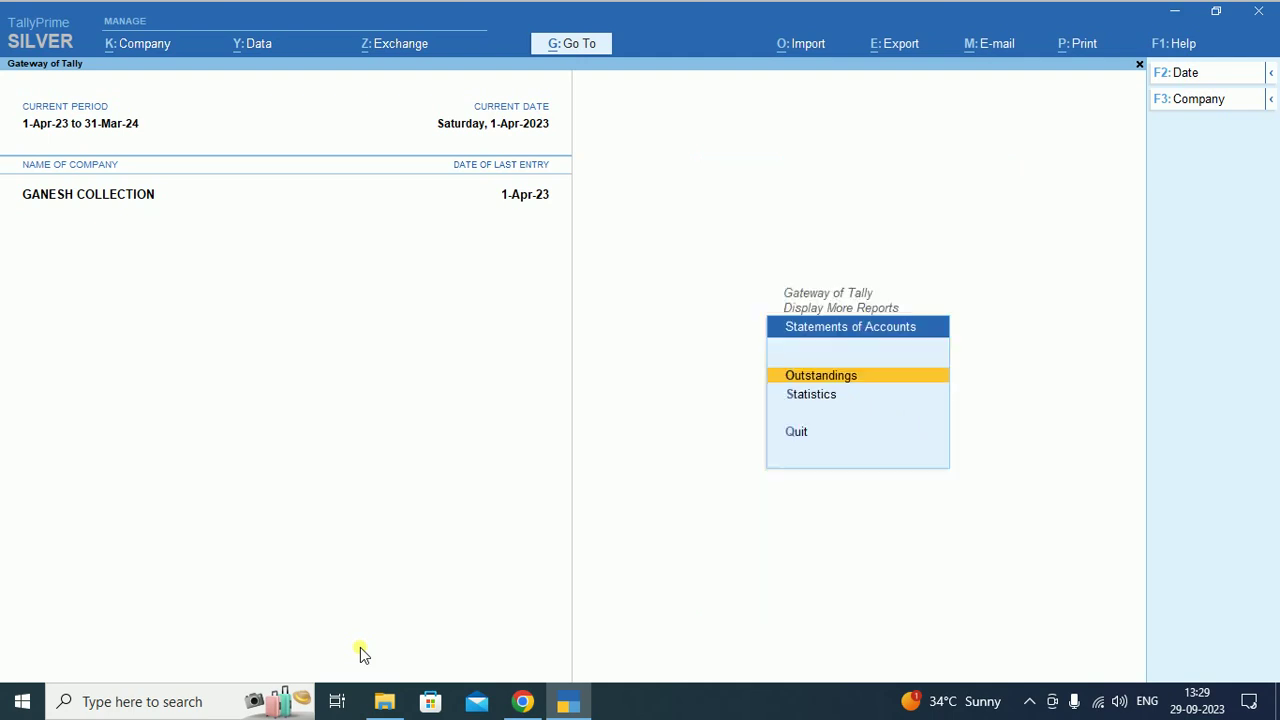
key(Return)
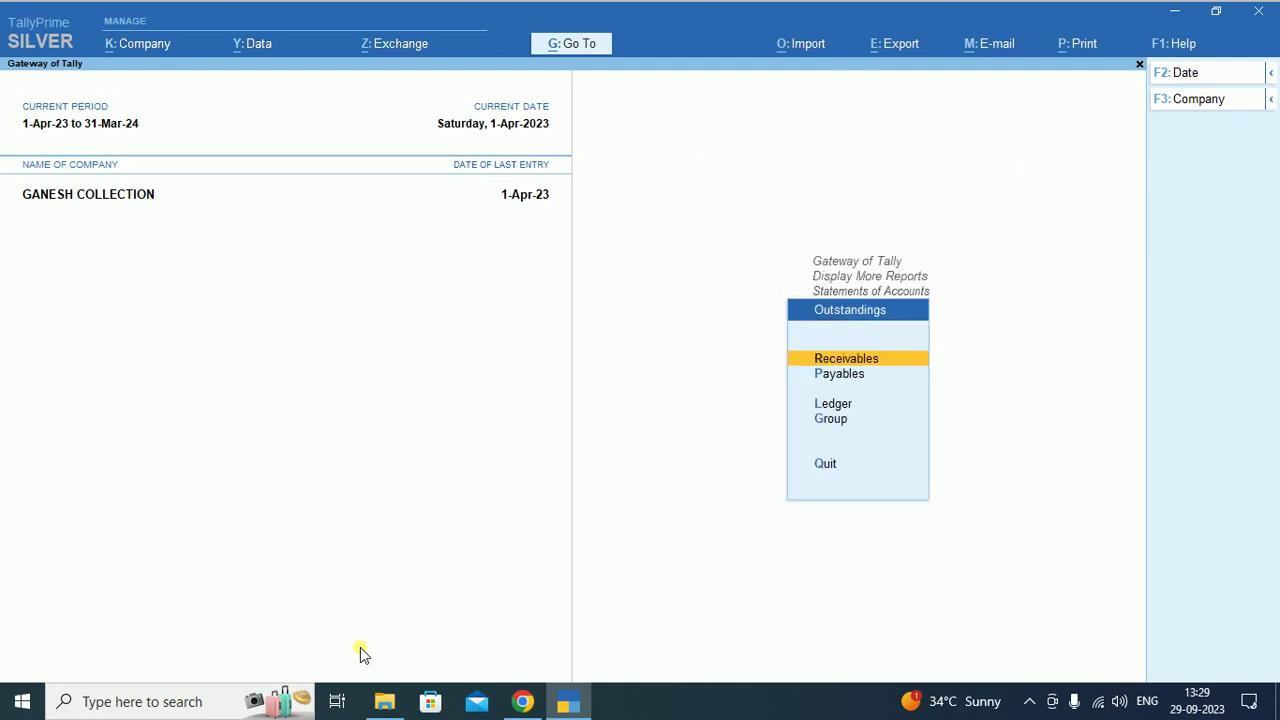
key(Down)
key(Return)
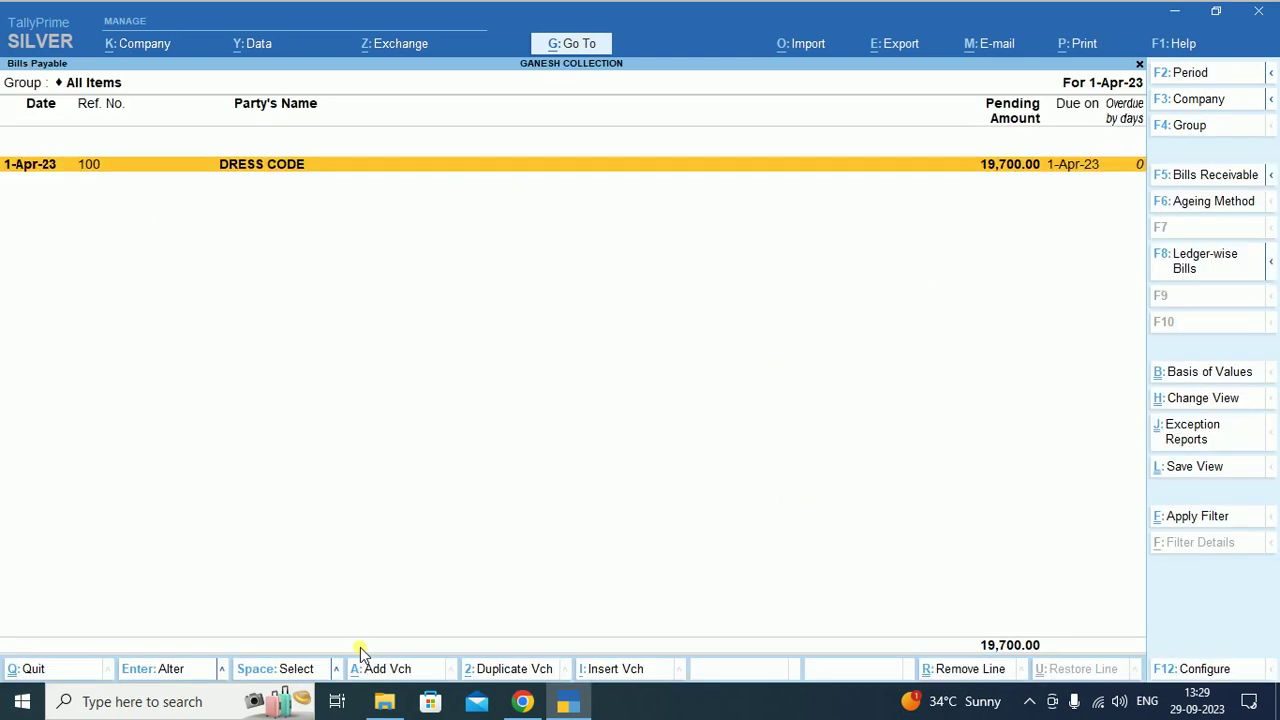
key(alt+F5)
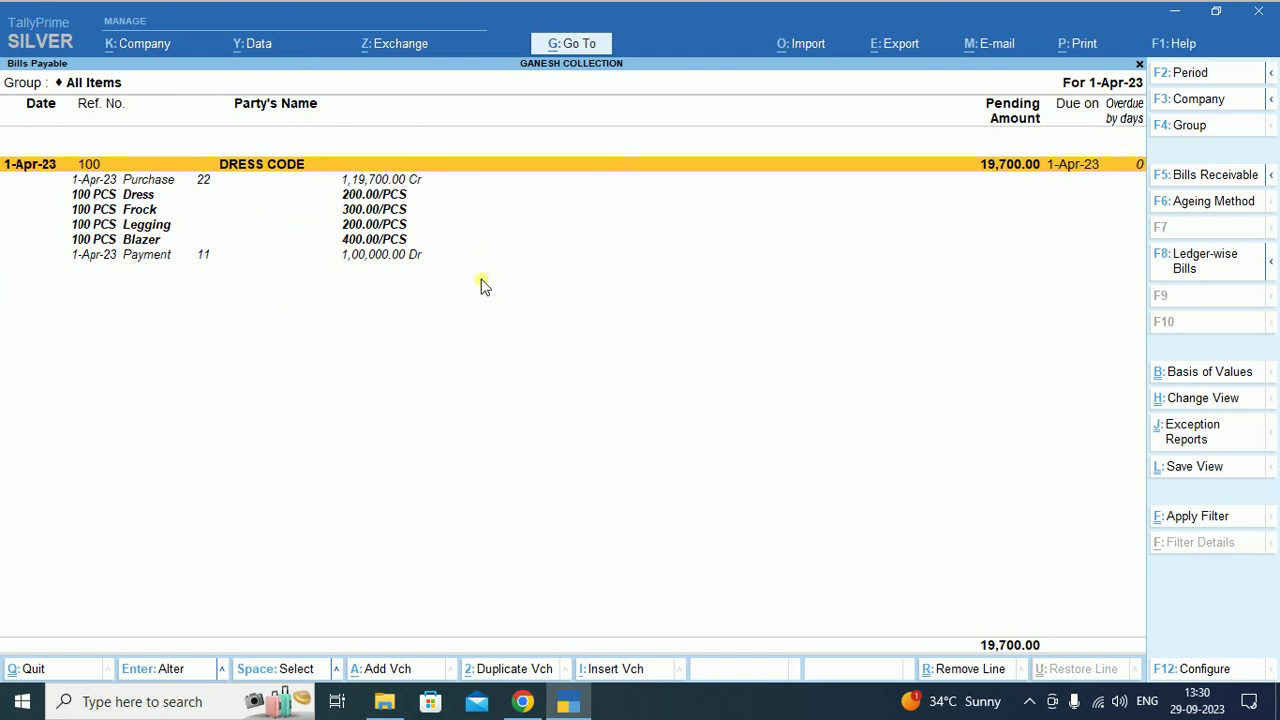
- Switch to the outstanding Receivables report and examine the ALL IN ONE CLOTHING bill in detailed view
key(Escape)
key(Up)
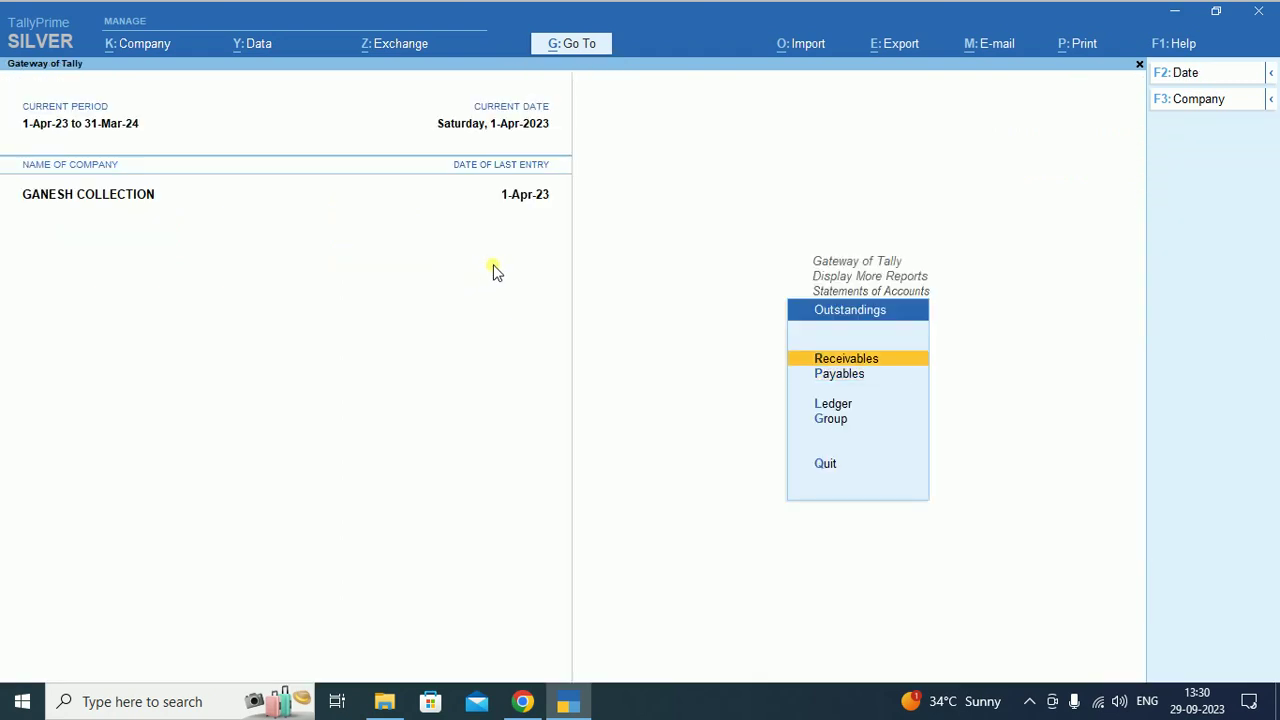
key(Return)
key(alt+F5)
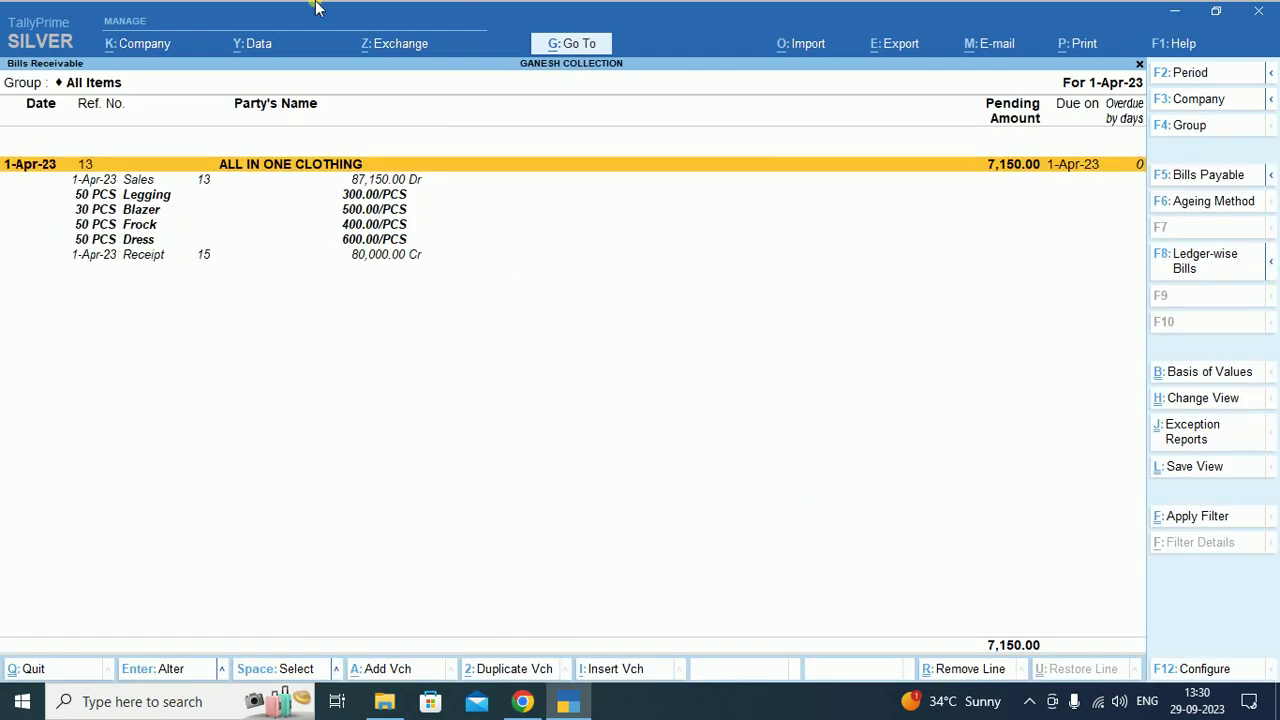